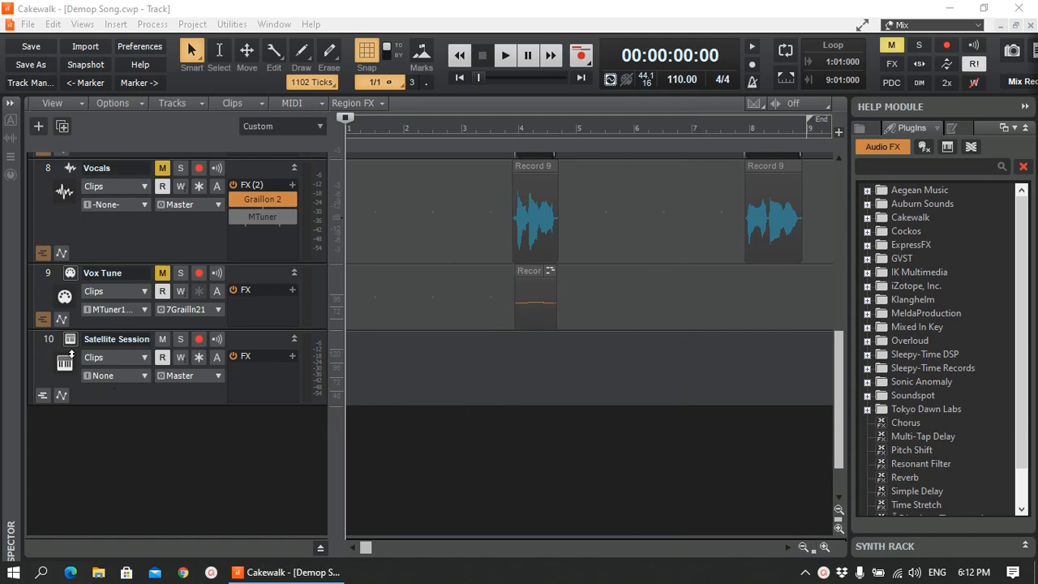
Open the Satellite Sessions plug-in on track 10, reveal the session's invitation ID and copy the invitation
{"action": "left_click", "coordinate": [70, 344]}
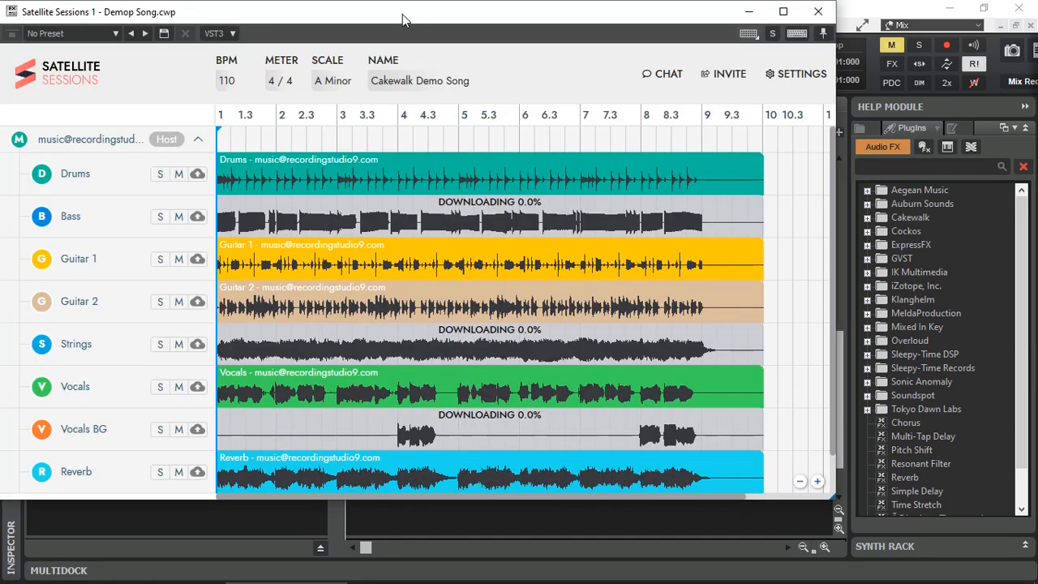
{"action": "left_click_drag", "start_coordinate": [403, 14], "coordinate": [516, 21]}
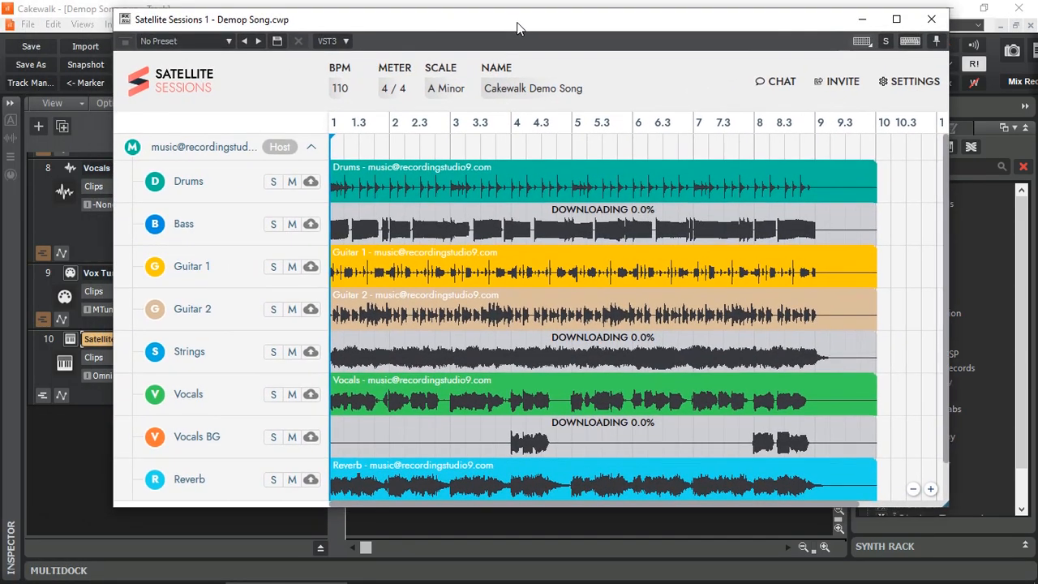
{"action": "left_click", "coordinate": [839, 85]}
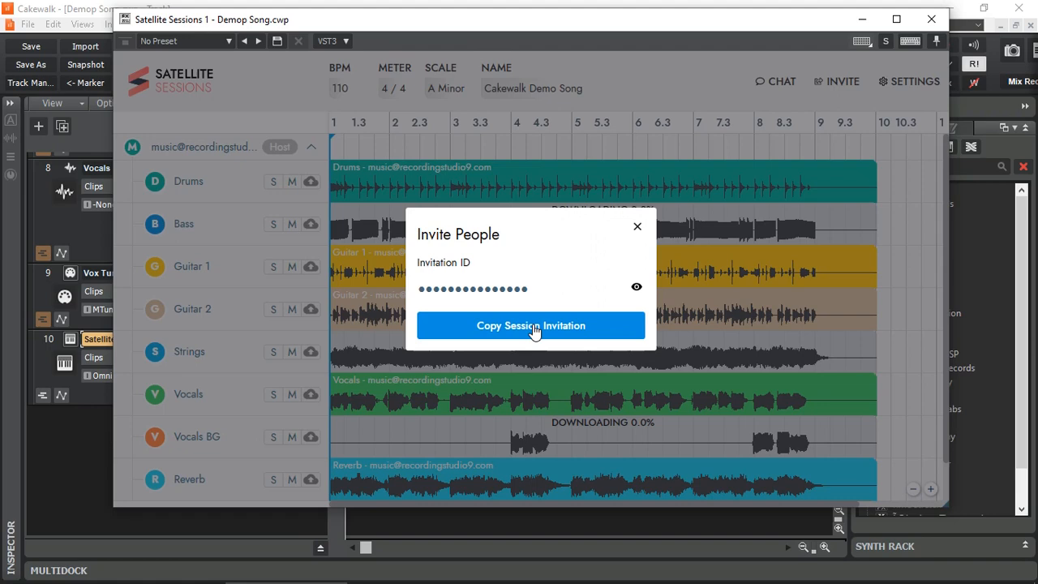
{"action": "left_click", "coordinate": [636, 287]}
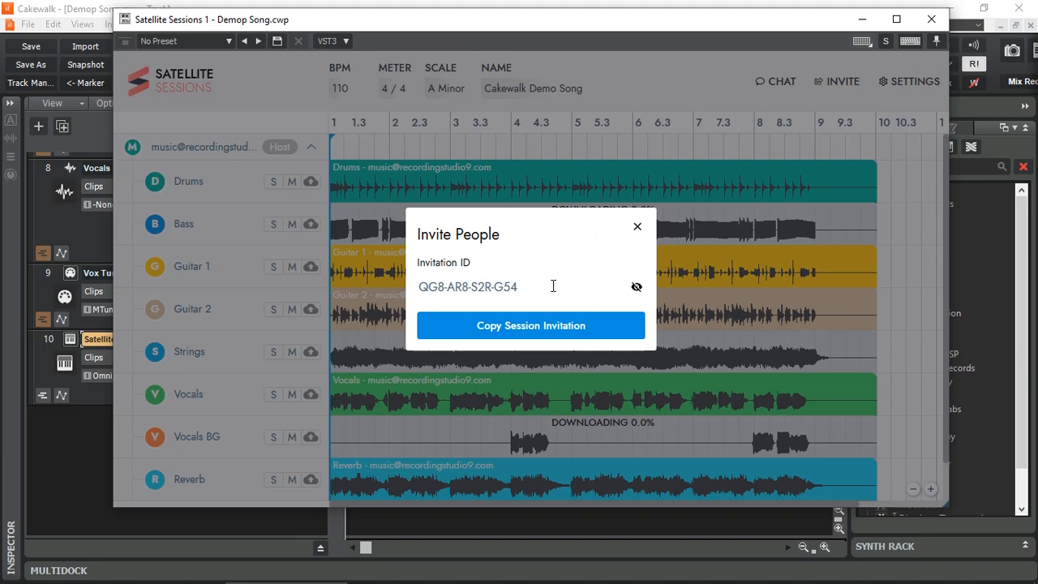
{"action": "left_click", "coordinate": [540, 331]}
{"action": "left_click_drag", "start_coordinate": [525, 285], "coordinate": [419, 285]}
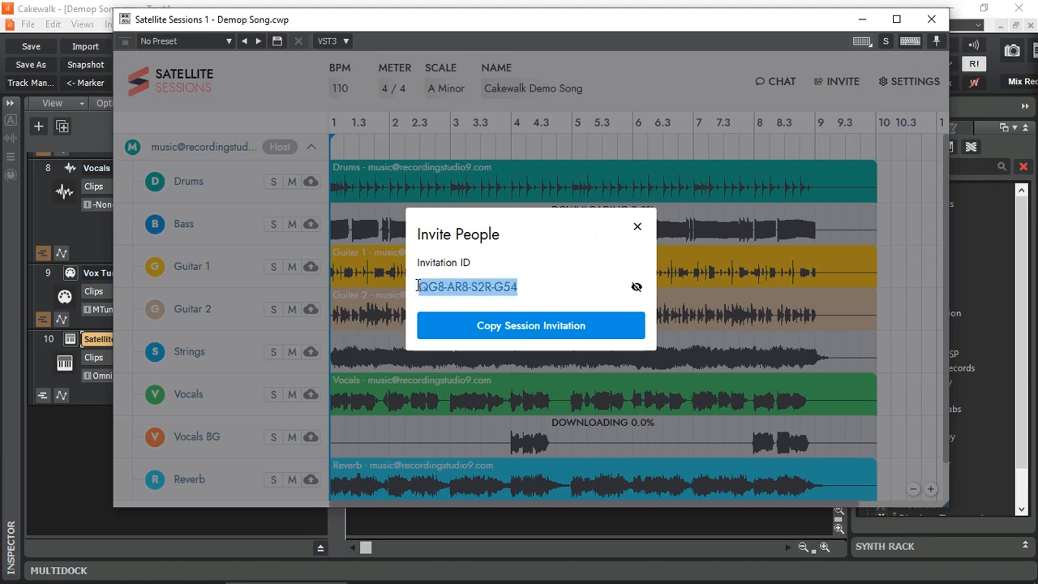
{"action": "left_click", "coordinate": [553, 289]}
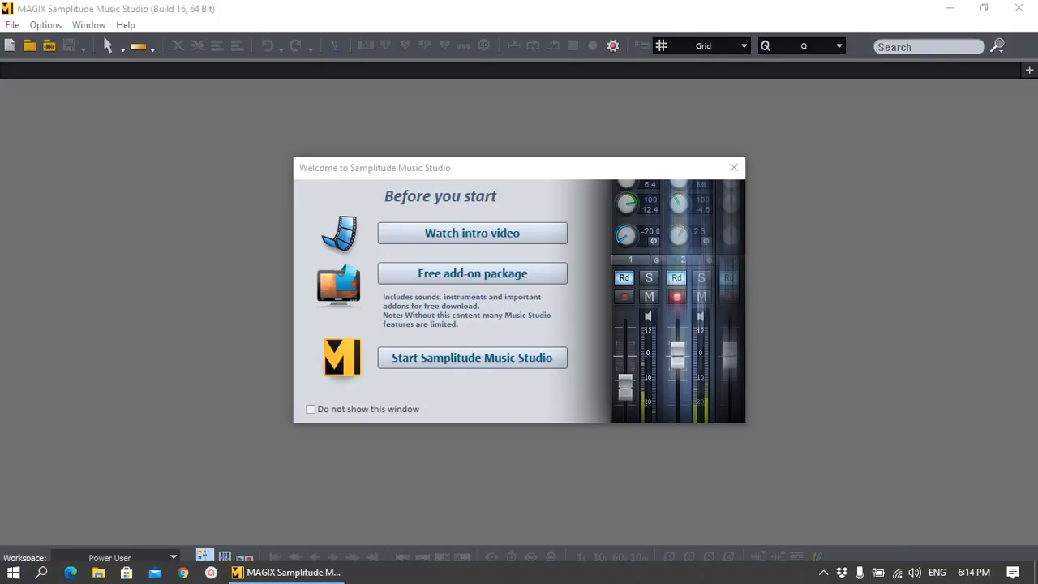
Switch to Samplitude Music Studio and create an empty project named Samplitude Satellite Session with a 44100 sample rate
{"action": "left_click", "coordinate": [474, 360]}
{"action": "left_click_drag", "start_coordinate": [641, 257], "coordinate": [552, 261]}
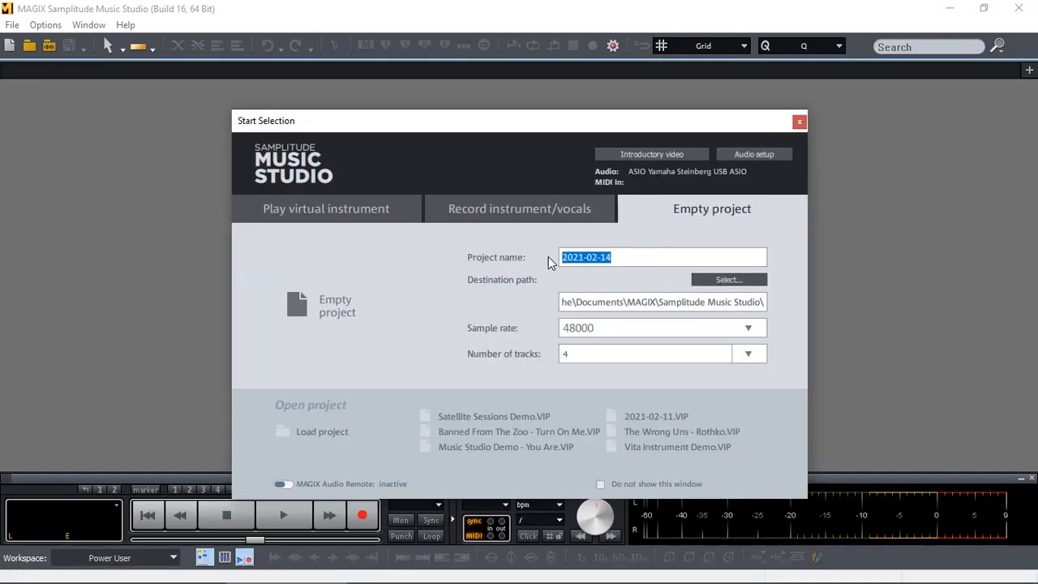
{"action": "type", "text": "Samplitude satellite Session"}
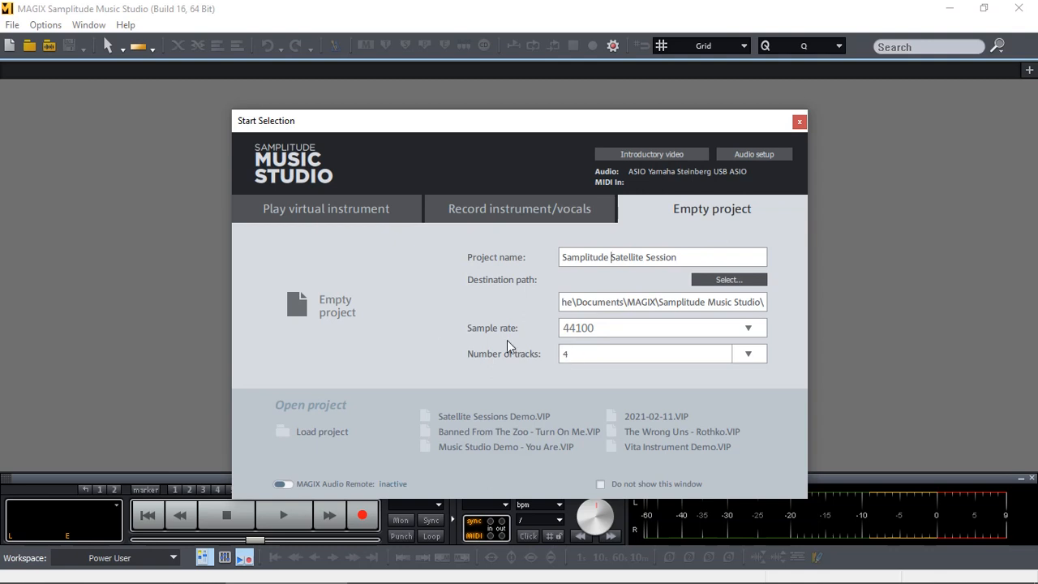
{"action": "left_click", "coordinate": [382, 290]}
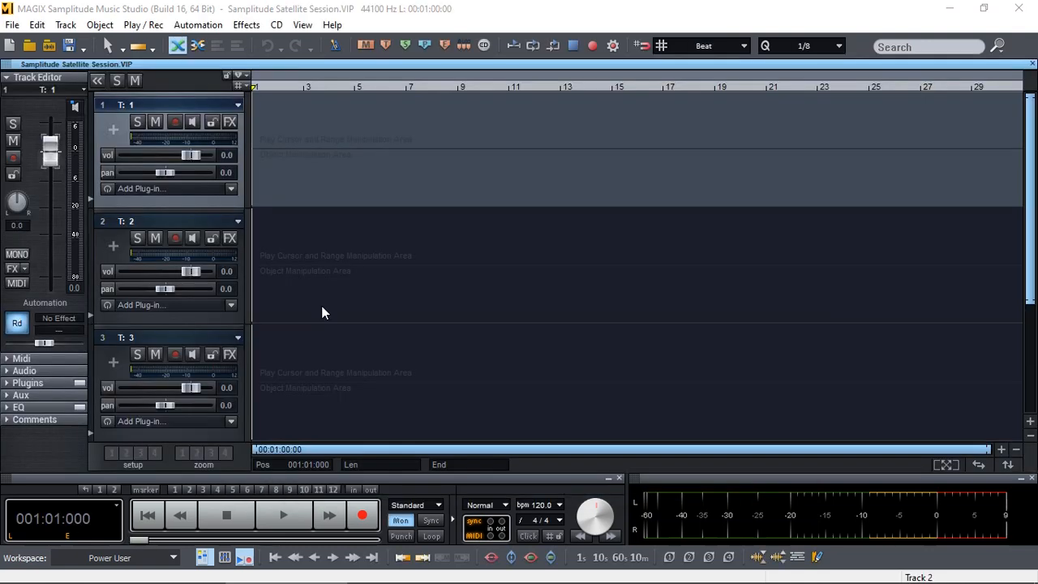
Add a new MIDI track to the project and load the non-VST3 Satellite Sessions instrument on it
{"action": "scroll", "coordinate": [322, 313], "scroll_direction": "down", "scroll_amount": 1}
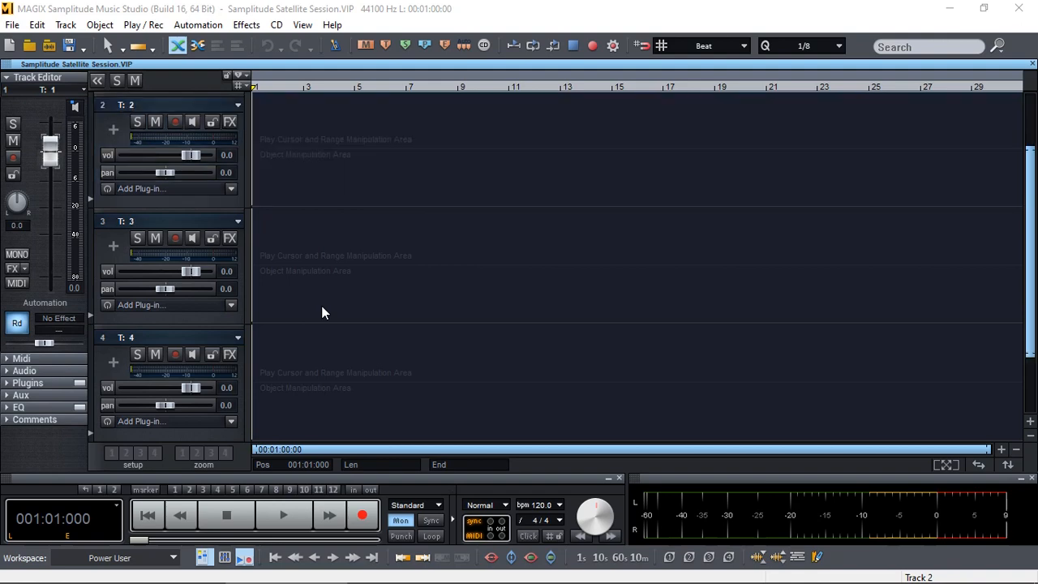
{"action": "scroll", "coordinate": [322, 312], "scroll_direction": "up", "scroll_amount": 1}
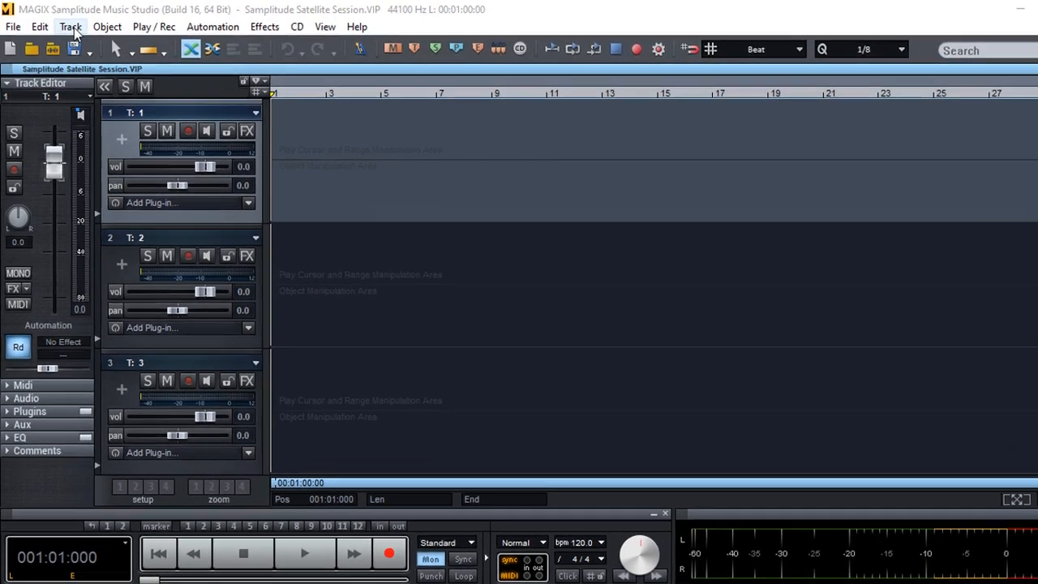
{"action": "left_click", "coordinate": [66, 24]}
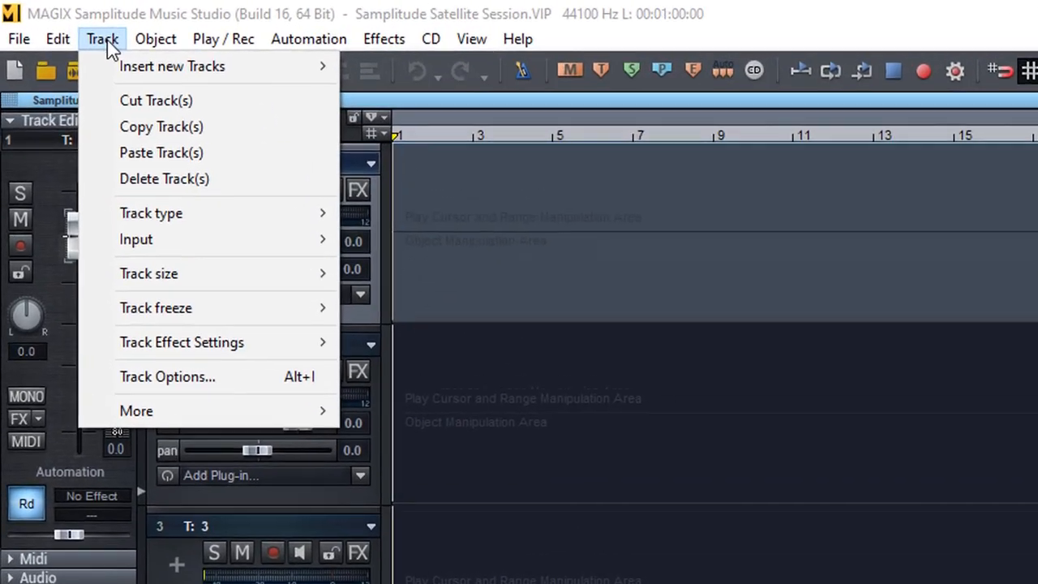
{"action": "mouse_move", "coordinate": [95, 44]}
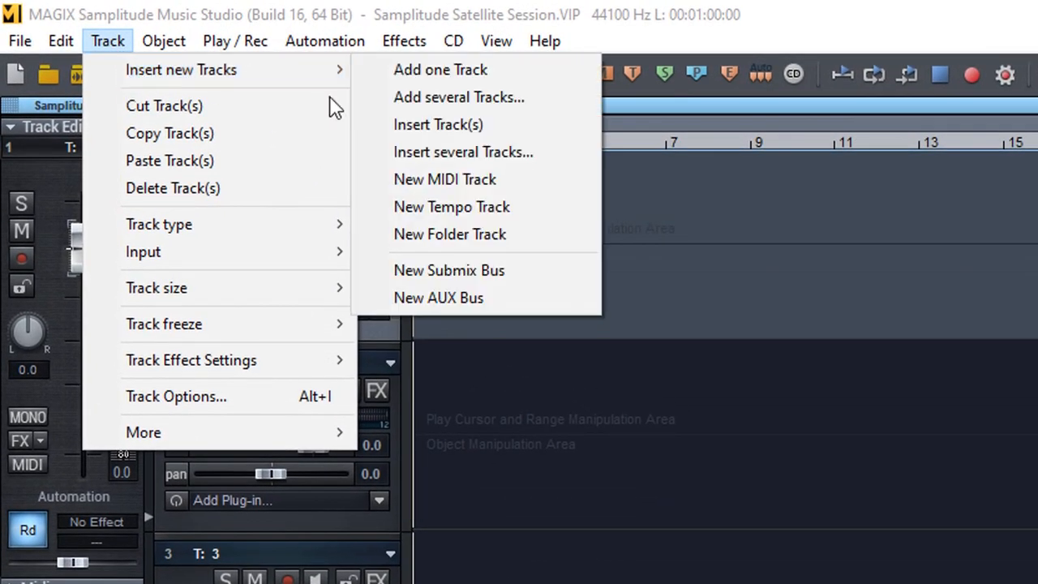
{"action": "left_click", "coordinate": [436, 180]}
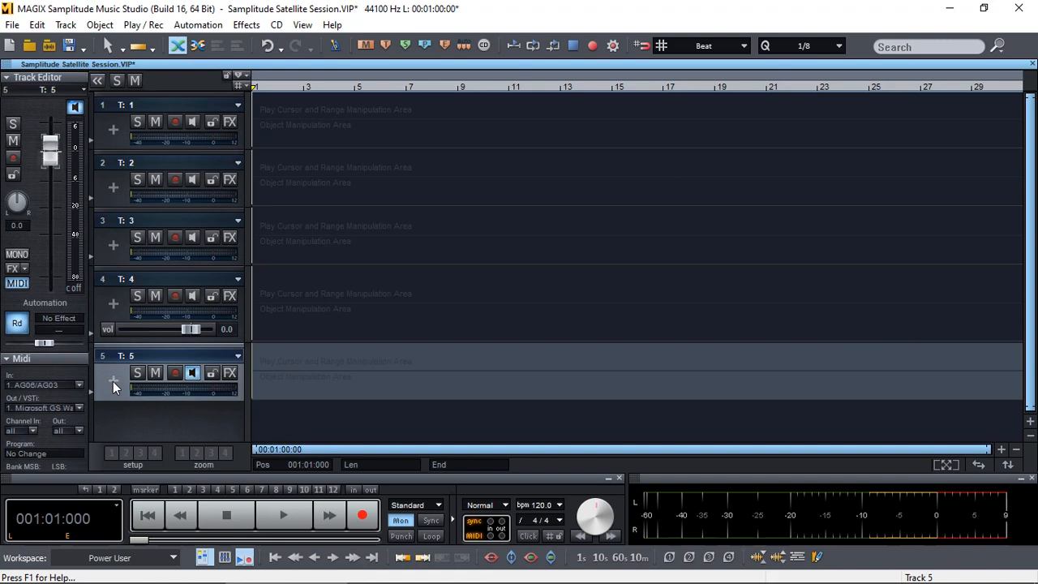
{"action": "left_click", "coordinate": [112, 381]}
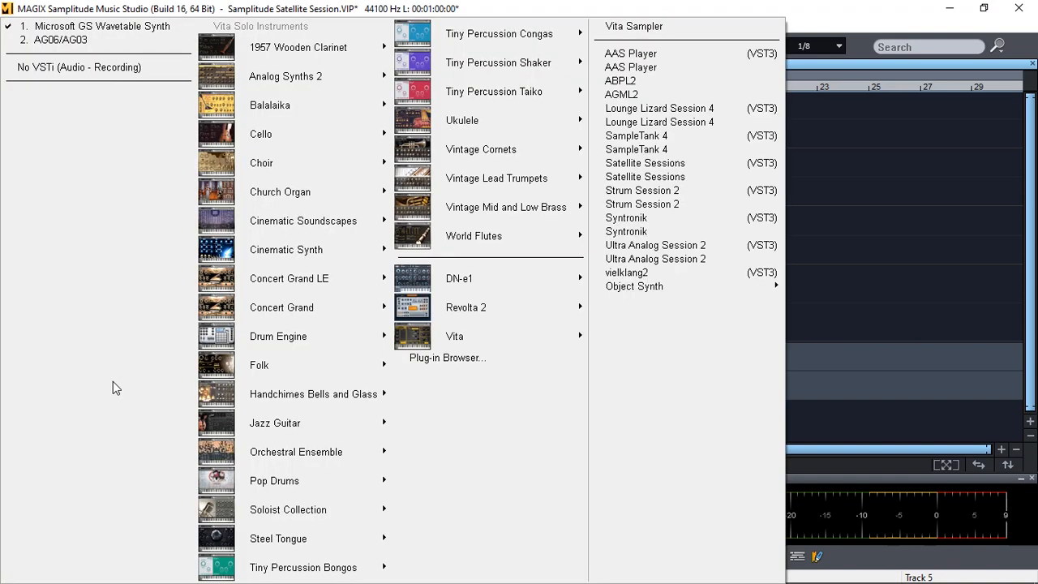
{"action": "left_click", "coordinate": [661, 178]}
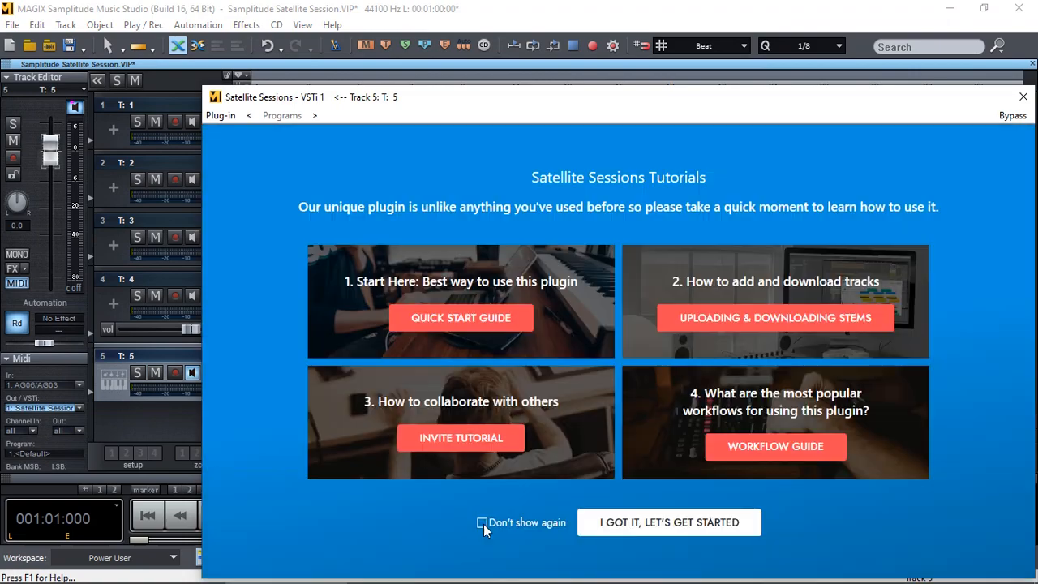
Dismiss the Satellite Sessions tutorials screen and set it not to show again
{"action": "left_click", "coordinate": [482, 522]}
{"action": "left_click", "coordinate": [669, 525]}
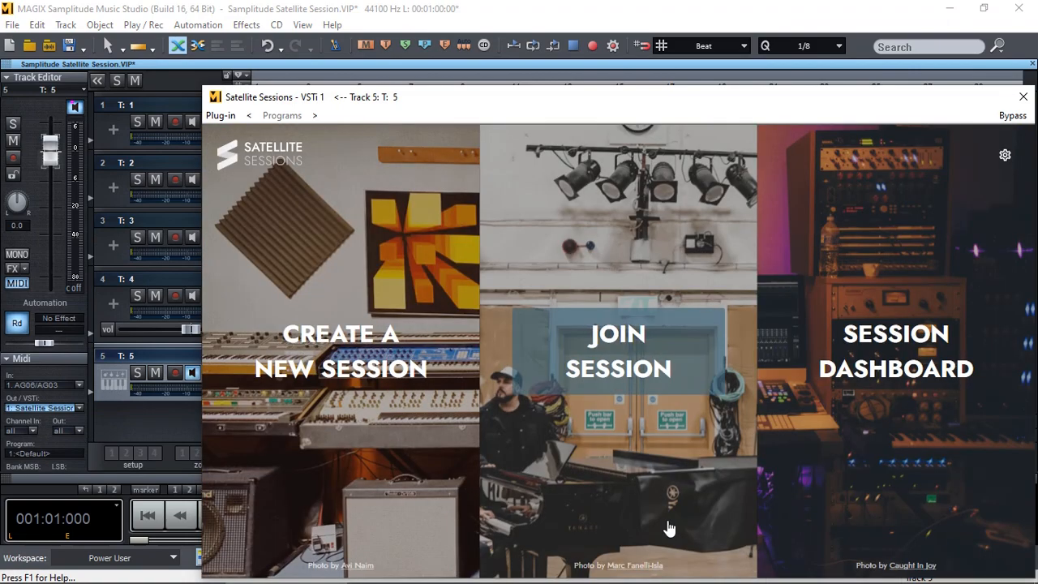
{"action": "left_click_drag", "start_coordinate": [638, 97], "coordinate": [571, 40]}
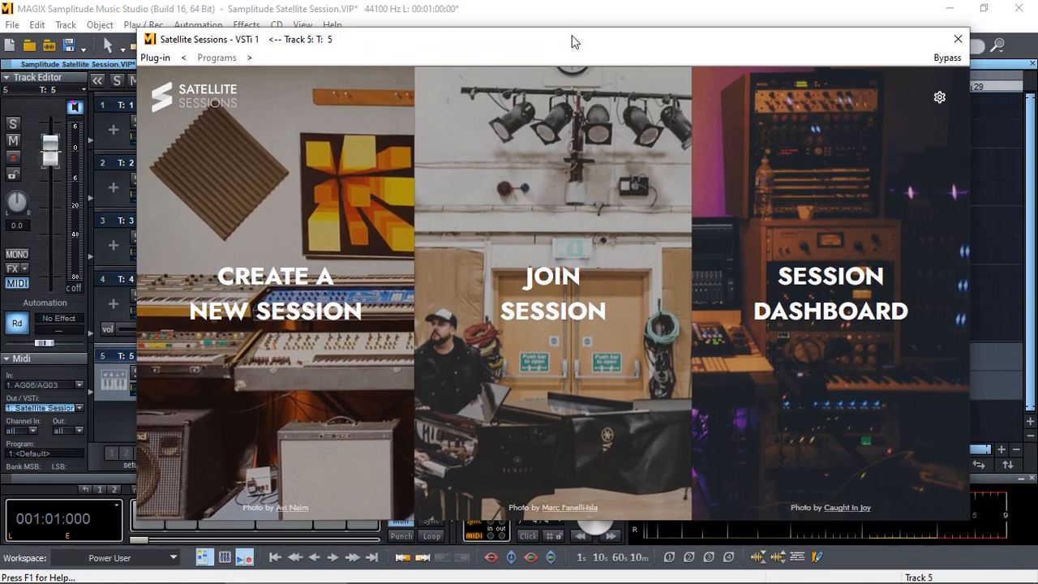
Examine the invite ID prompt for joining a session, and load the project history in the session dashboard
{"action": "left_click", "coordinate": [552, 317]}
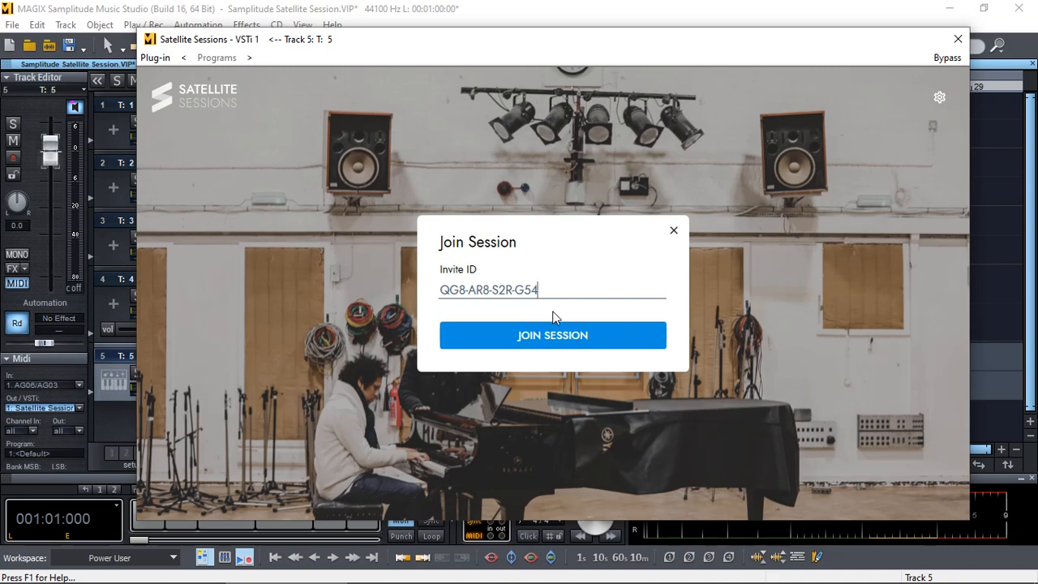
{"action": "left_click", "coordinate": [558, 292]}
{"action": "left_click", "coordinate": [674, 231]}
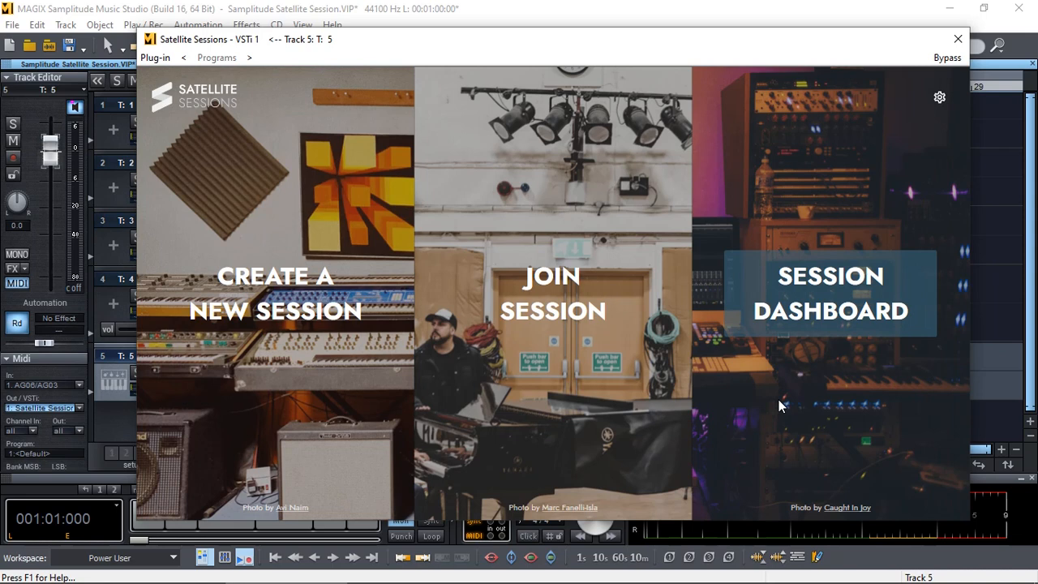
{"action": "left_click", "coordinate": [835, 302]}
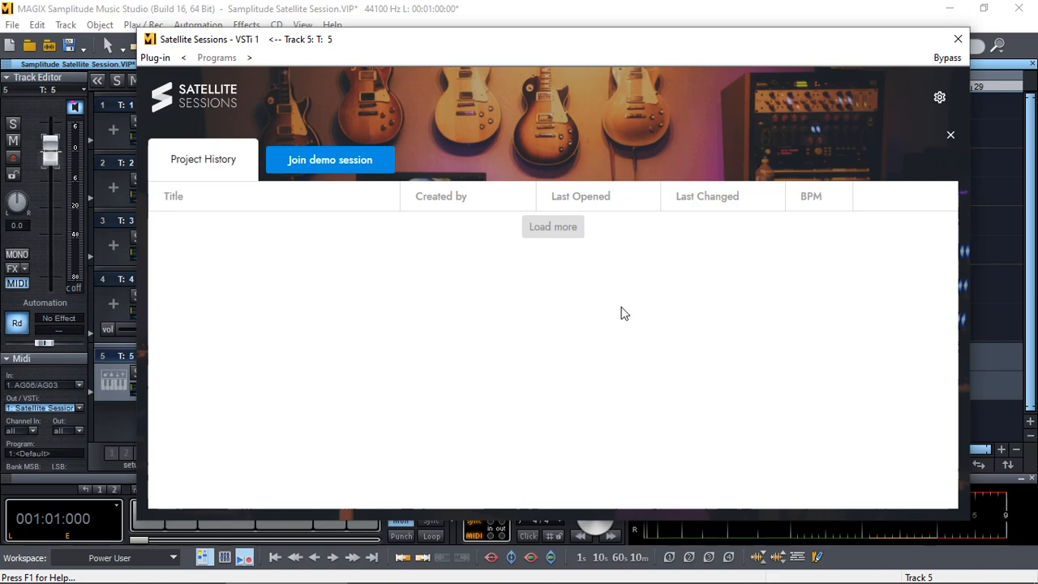
{"action": "left_click", "coordinate": [550, 230]}
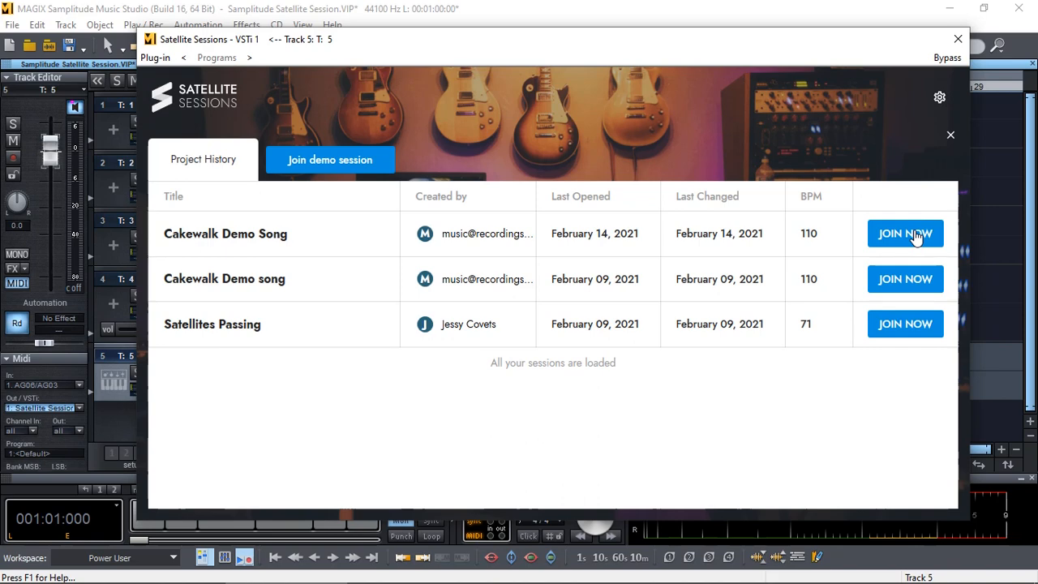
{"action": "left_click", "coordinate": [950, 136]}
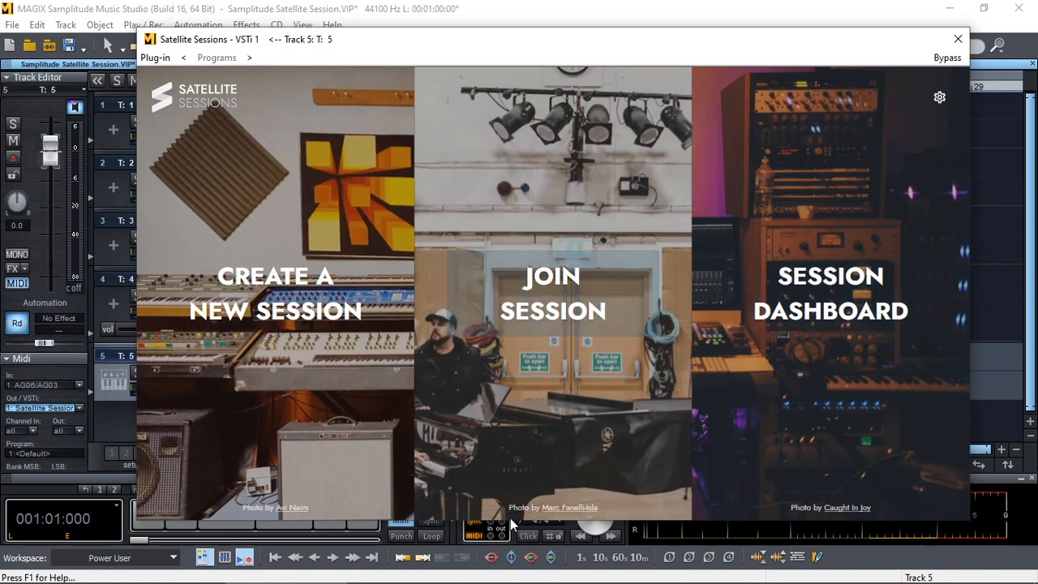
Set the Samplitude project tempo to 110 bpm
{"action": "left_click_drag", "start_coordinate": [676, 42], "coordinate": [667, 15]}
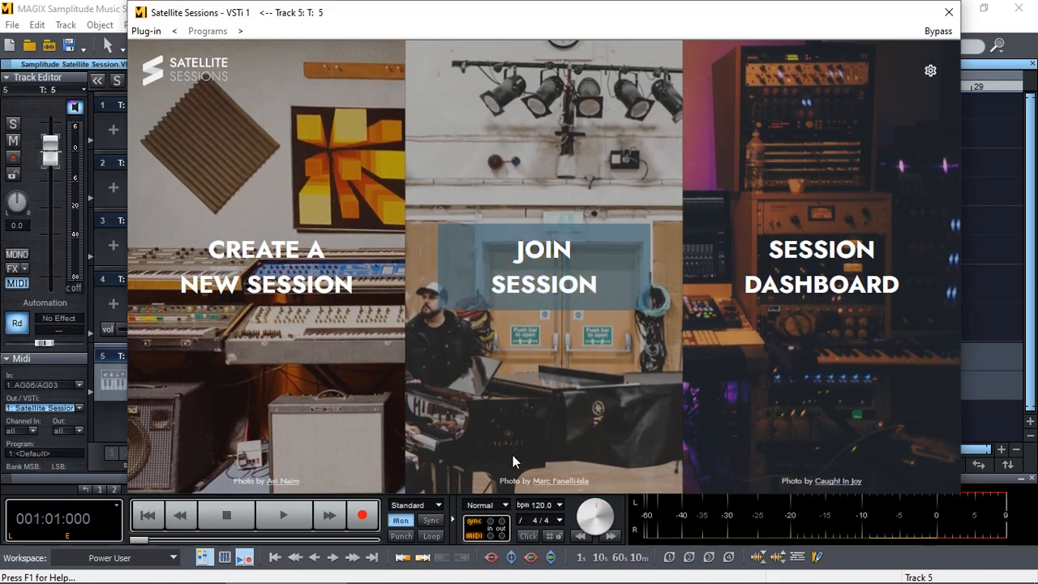
{"action": "left_click", "coordinate": [537, 507]}
{"action": "double_click", "coordinate": [542, 504]}
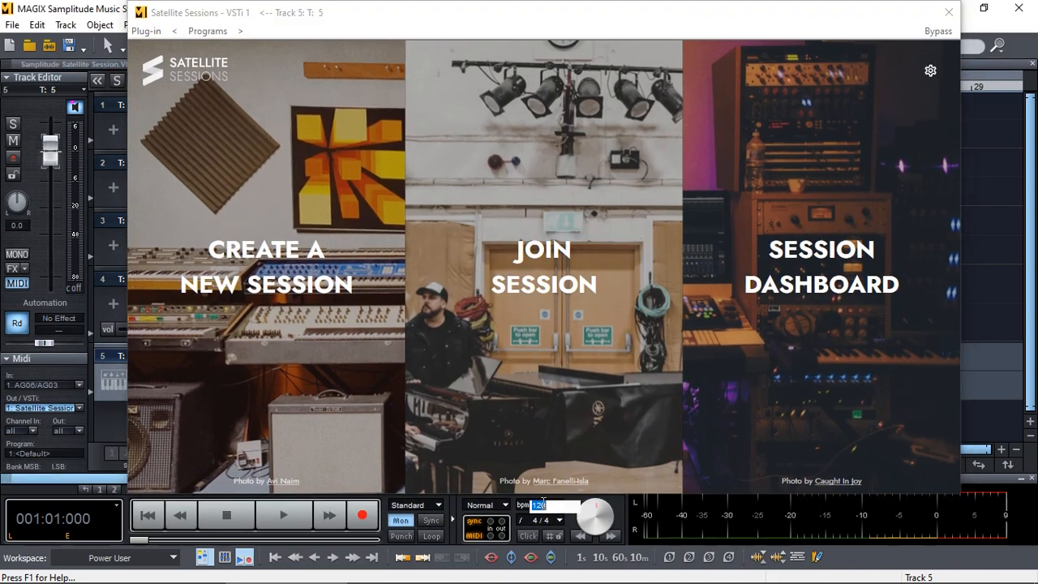
{"action": "type", "text": "110"}
{"action": "key", "text": "Return"}
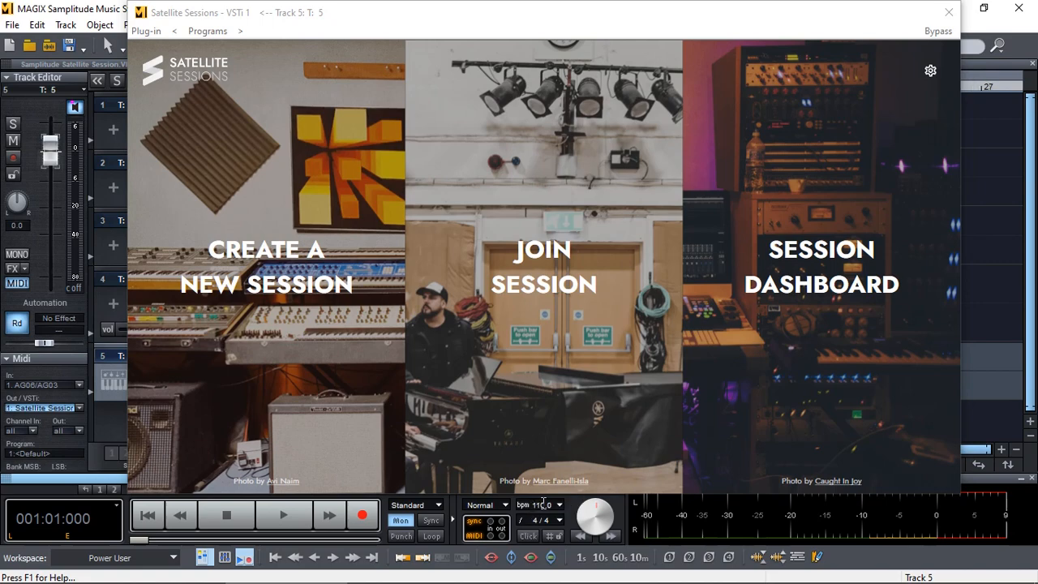
Join the shared Cakewalk Demo Song session with its invite ID and look over the shared stems
{"action": "left_click", "coordinate": [544, 289]}
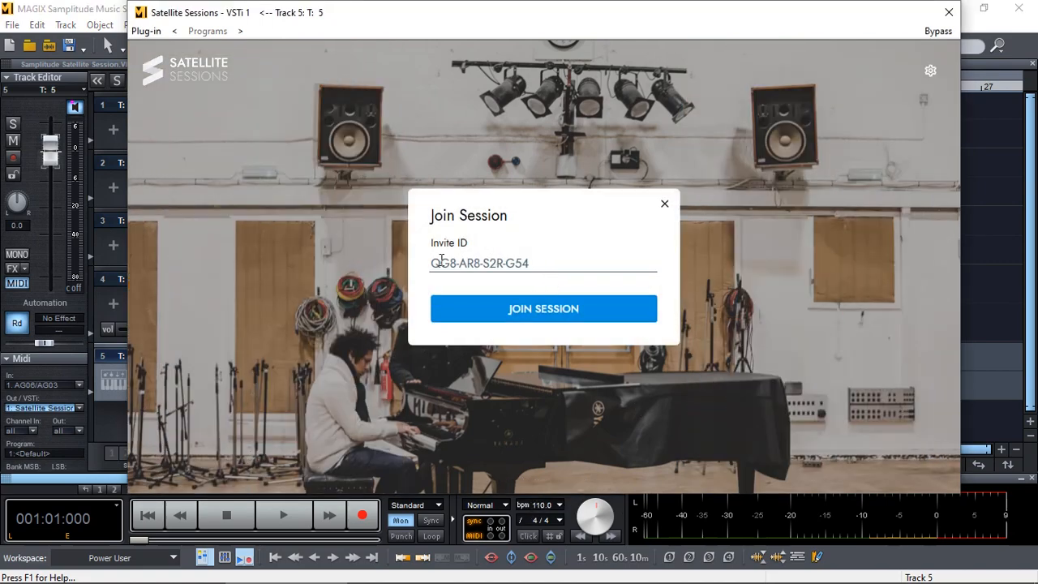
{"action": "left_click", "coordinate": [546, 316]}
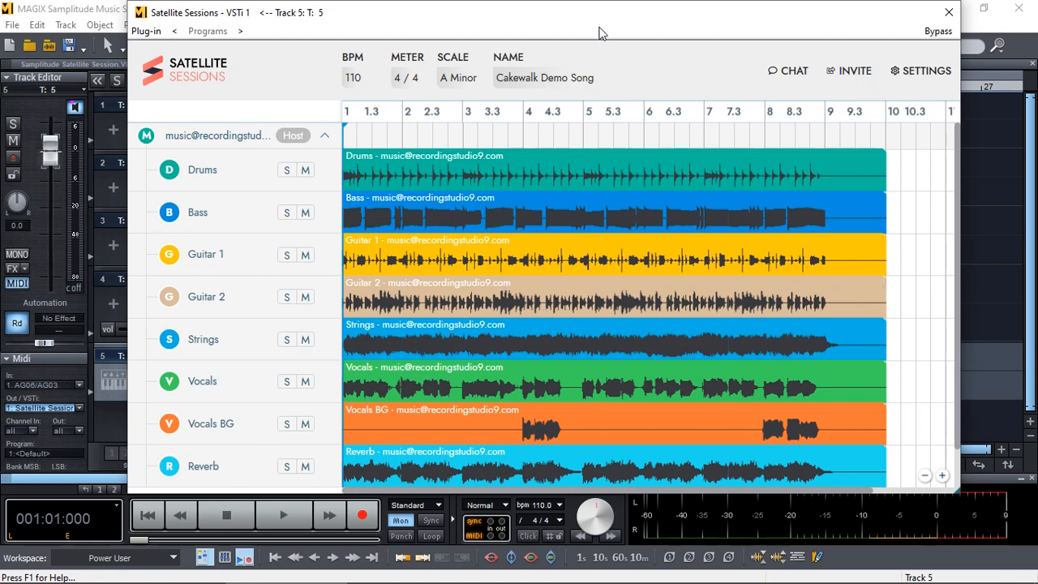
{"action": "left_click_drag", "start_coordinate": [586, 24], "coordinate": [639, 31]}
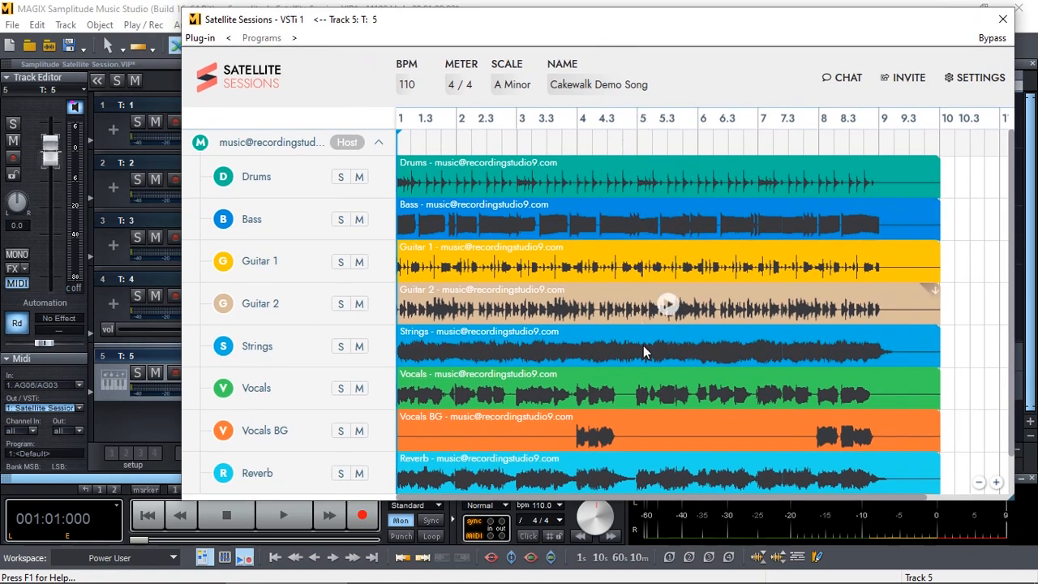
{"action": "scroll", "coordinate": [647, 421], "scroll_direction": "down", "scroll_amount": 1}
{"action": "scroll", "coordinate": [646, 148], "scroll_direction": "up", "scroll_amount": 1}
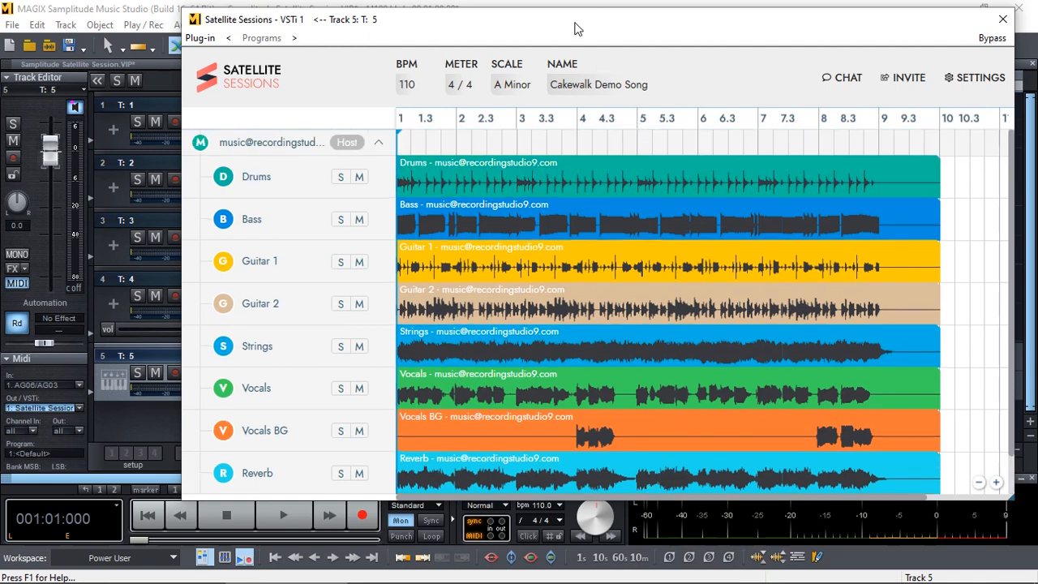
Bring the Drums stem from the shared session onto track 1 and align its start with bar 1
{"action": "left_click_drag", "start_coordinate": [574, 29], "coordinate": [755, 33]}
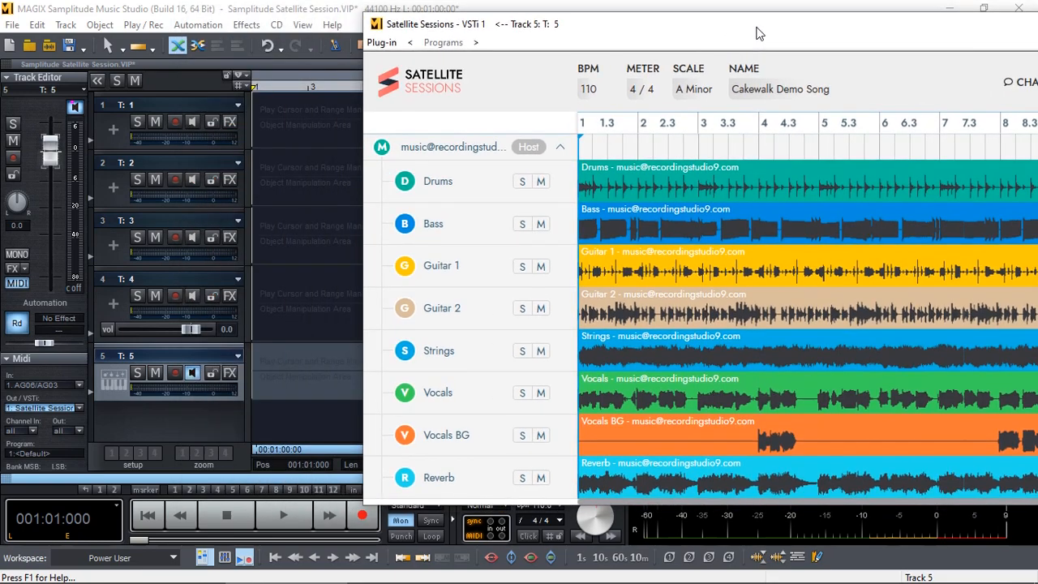
{"action": "left_click_drag", "start_coordinate": [756, 33], "coordinate": [551, 196]}
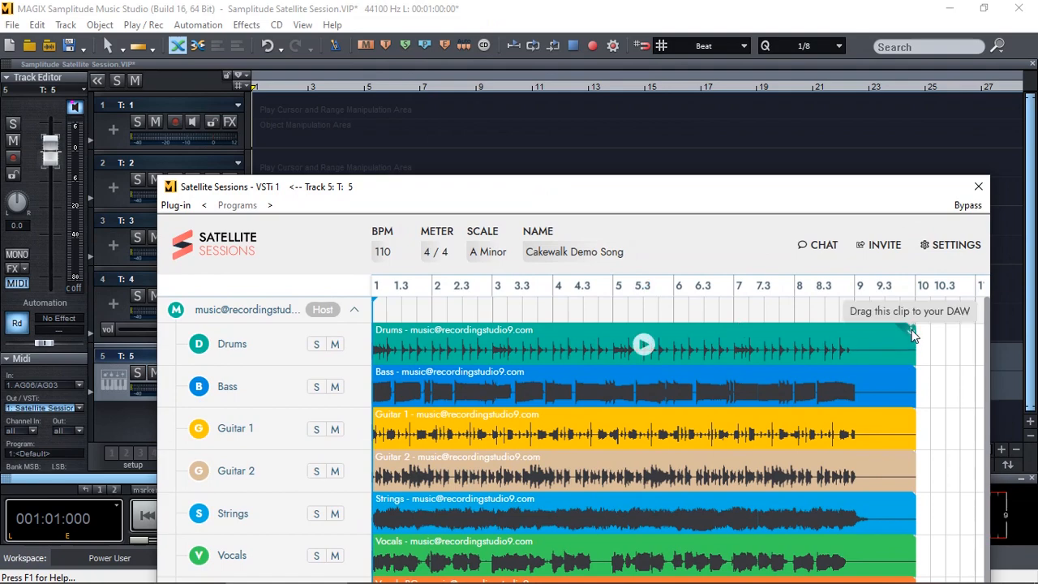
{"action": "left_click_drag", "start_coordinate": [913, 335], "coordinate": [545, 165]}
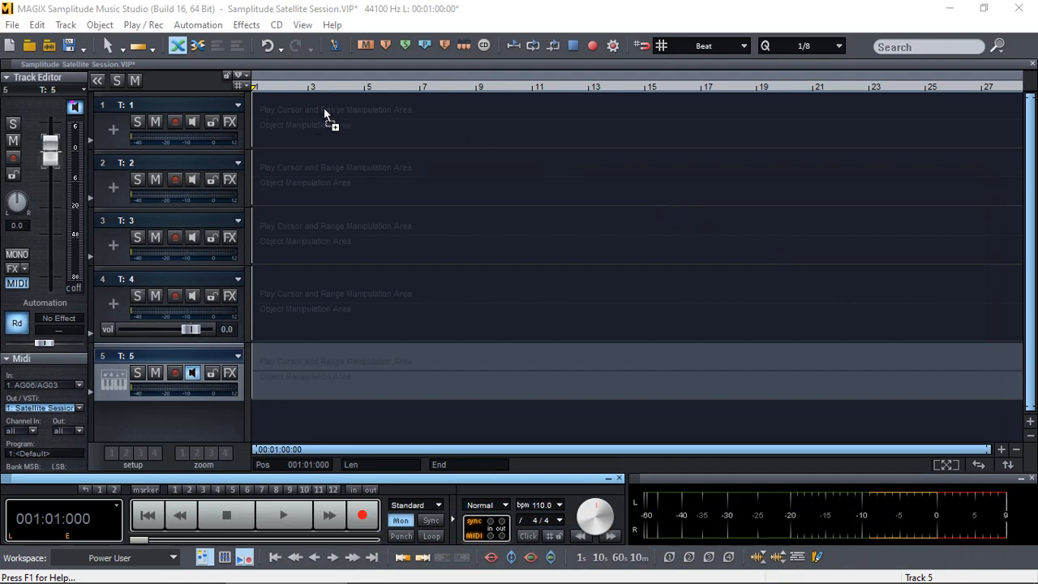
{"action": "left_click_drag", "start_coordinate": [261, 116], "coordinate": [258, 116]}
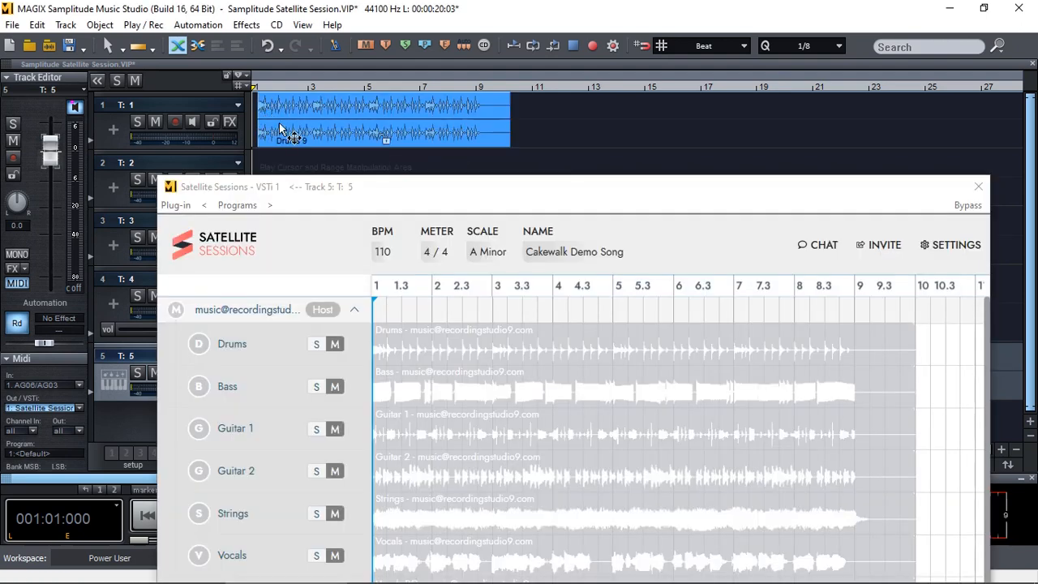
{"action": "left_click_drag", "start_coordinate": [321, 139], "coordinate": [295, 142]}
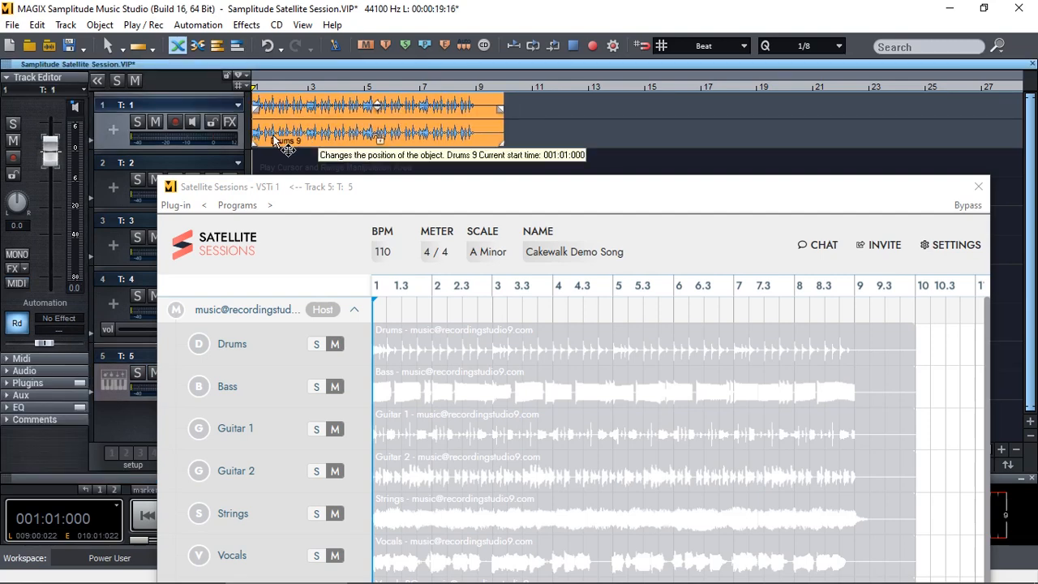
Bring the Bass stem from the shared session onto track 2 starting at bar 1, and close the Satellite Sessions window
{"action": "left_click", "coordinate": [621, 196]}
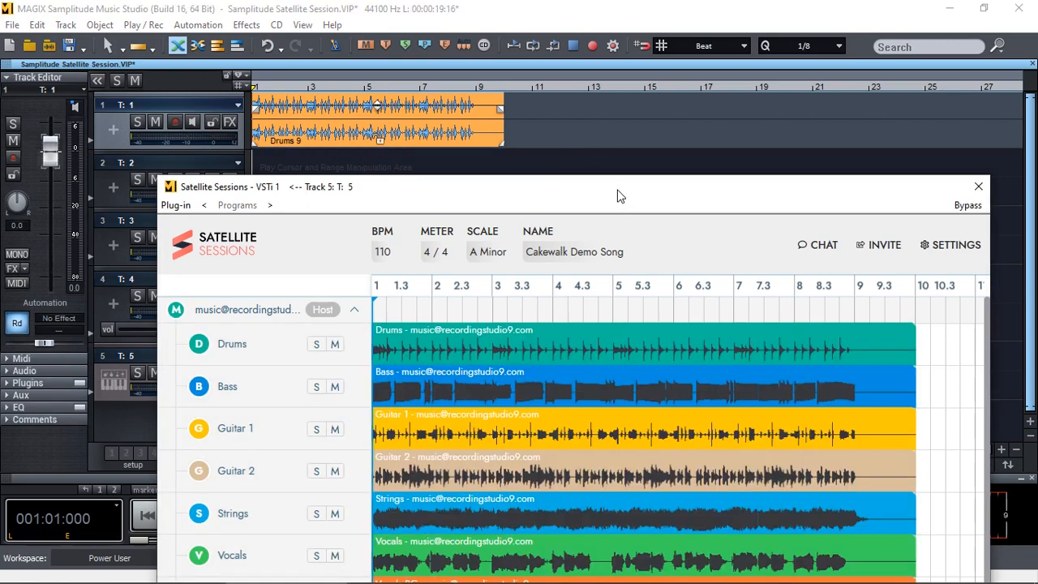
{"action": "left_click_drag", "start_coordinate": [616, 195], "coordinate": [605, 250]}
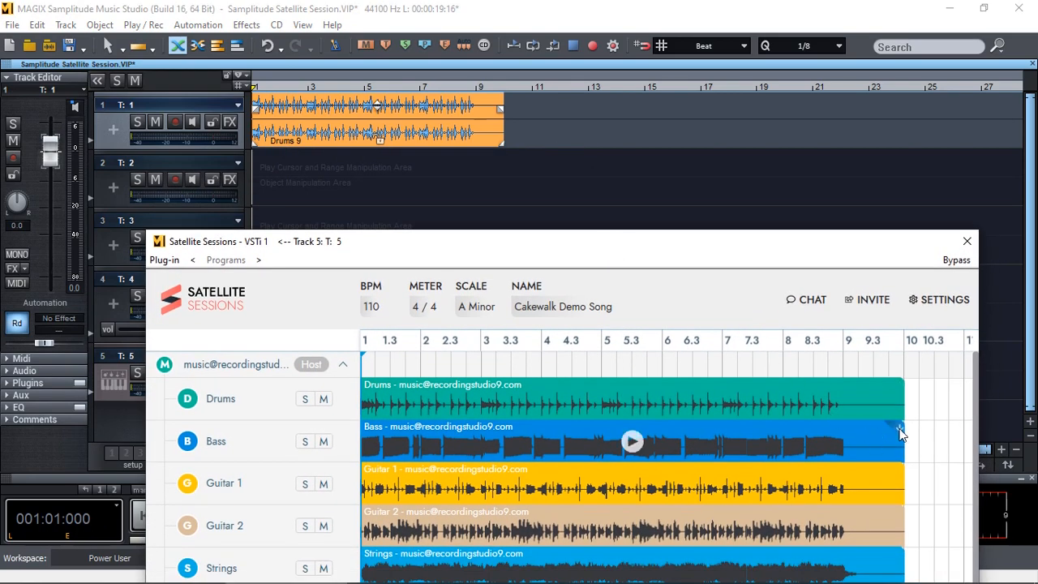
{"action": "left_click_drag", "start_coordinate": [899, 429], "coordinate": [257, 174]}
{"action": "left_click", "coordinate": [357, 190]}
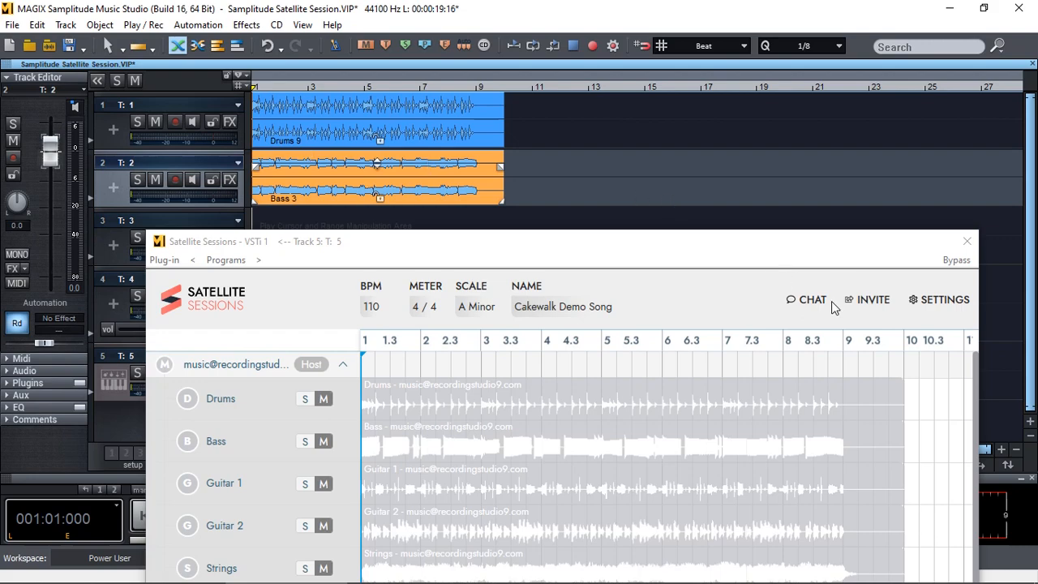
{"action": "left_click_drag", "start_coordinate": [815, 250], "coordinate": [843, 77]}
{"action": "left_click", "coordinate": [992, 70]}
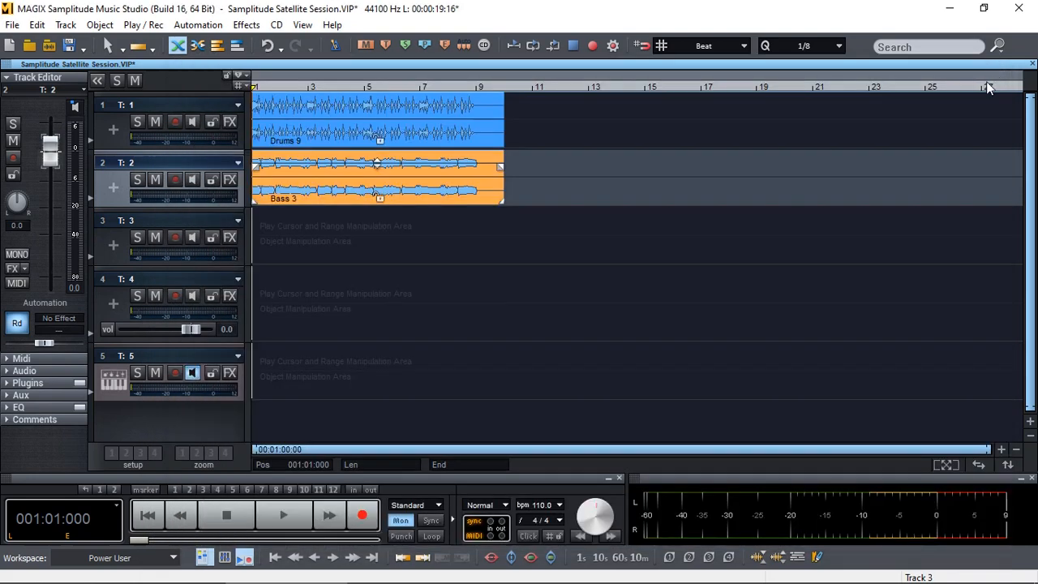
Zoom the arrangement to about the first ten bars and play back the Drums and Bass stems together
{"action": "left_click_drag", "start_coordinate": [987, 451], "coordinate": [521, 451]}
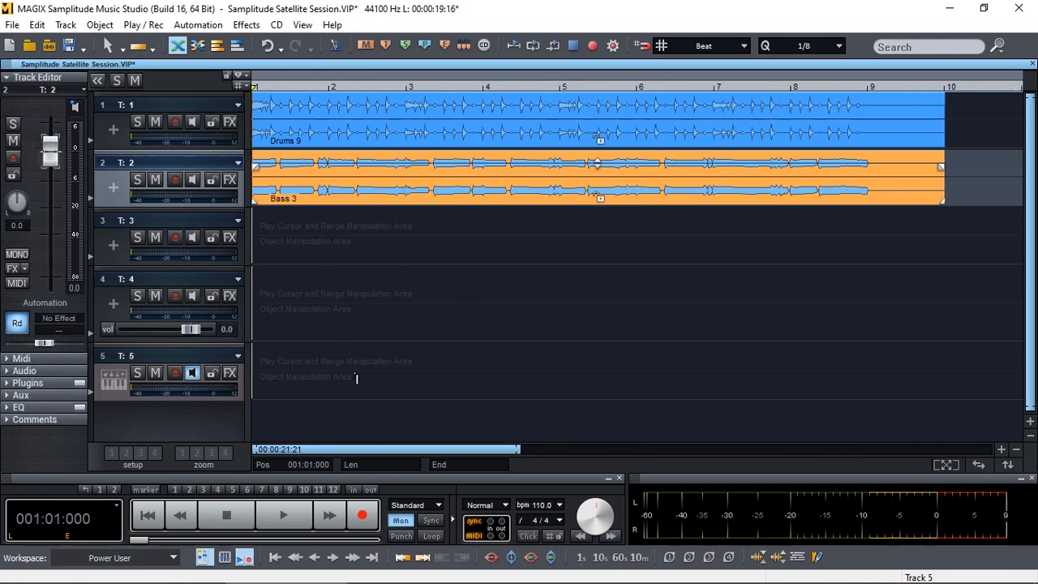
{"action": "left_click", "coordinate": [283, 515]}
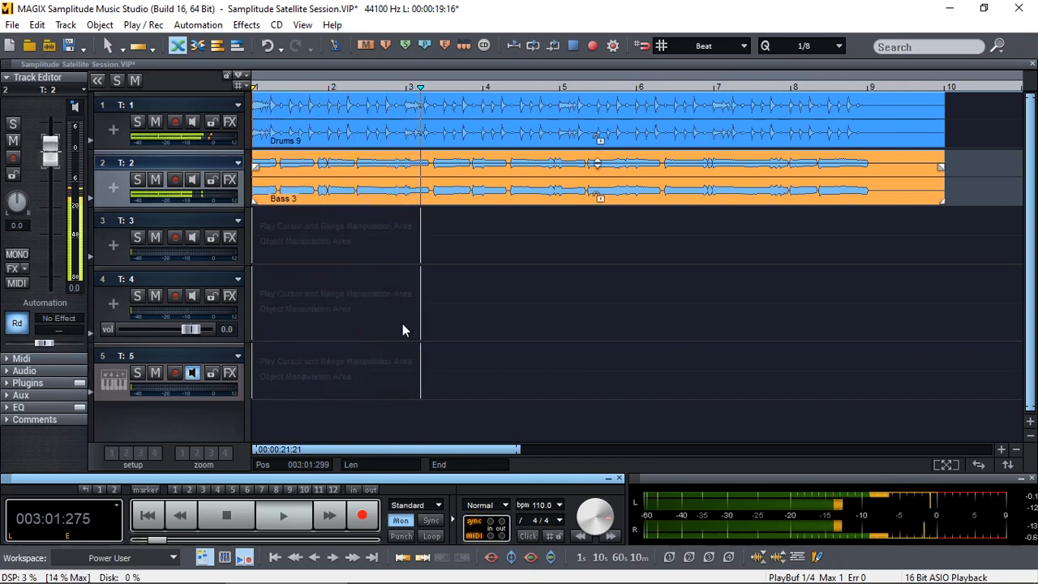
{"action": "key", "text": "space"}
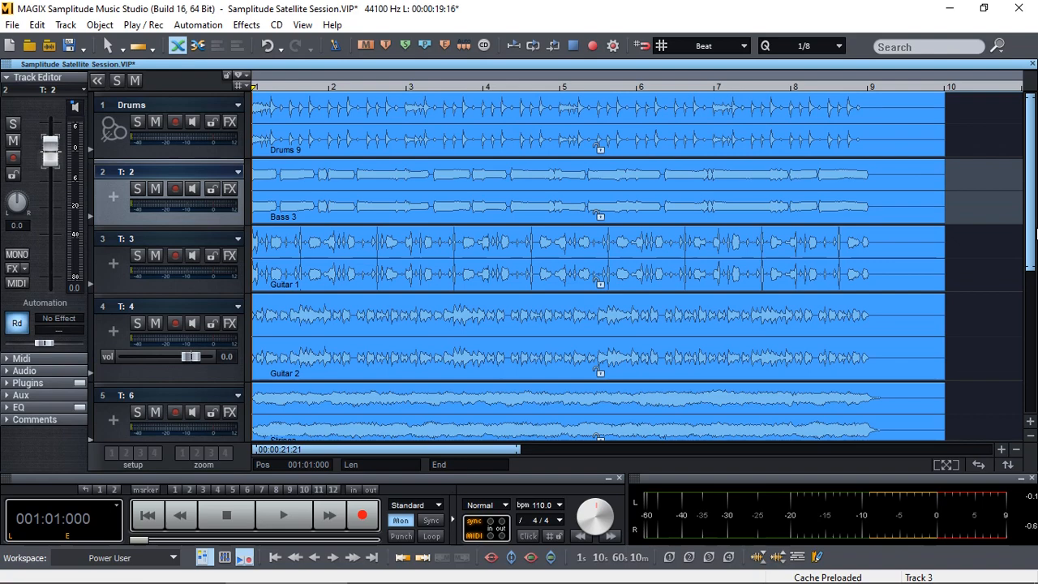
Rename track 2 as Bass
{"action": "left_click_drag", "start_coordinate": [1030, 234], "coordinate": [1030, 192]}
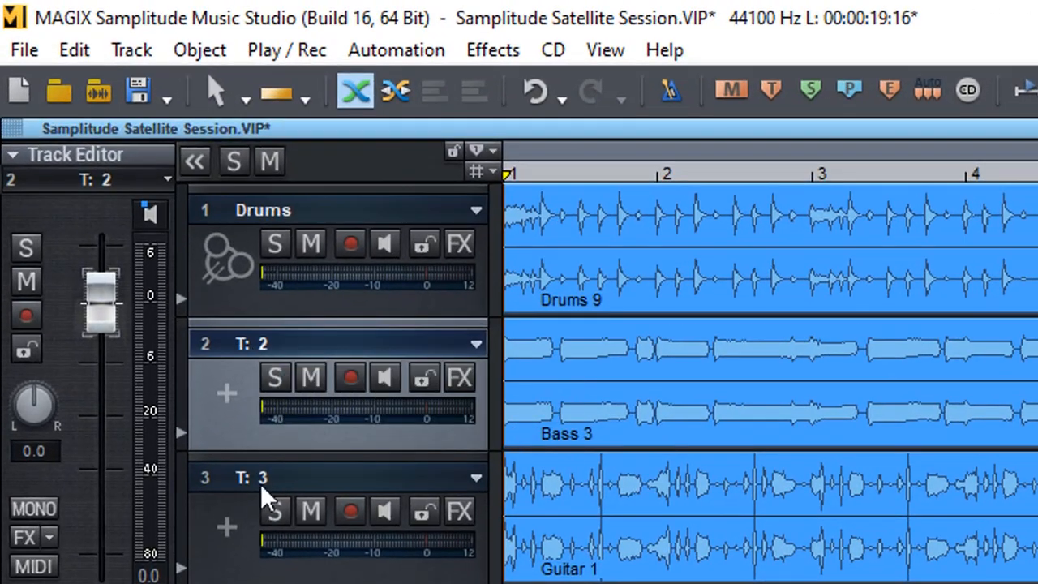
{"action": "double_click", "coordinate": [271, 344]}
{"action": "type", "text": "B"}
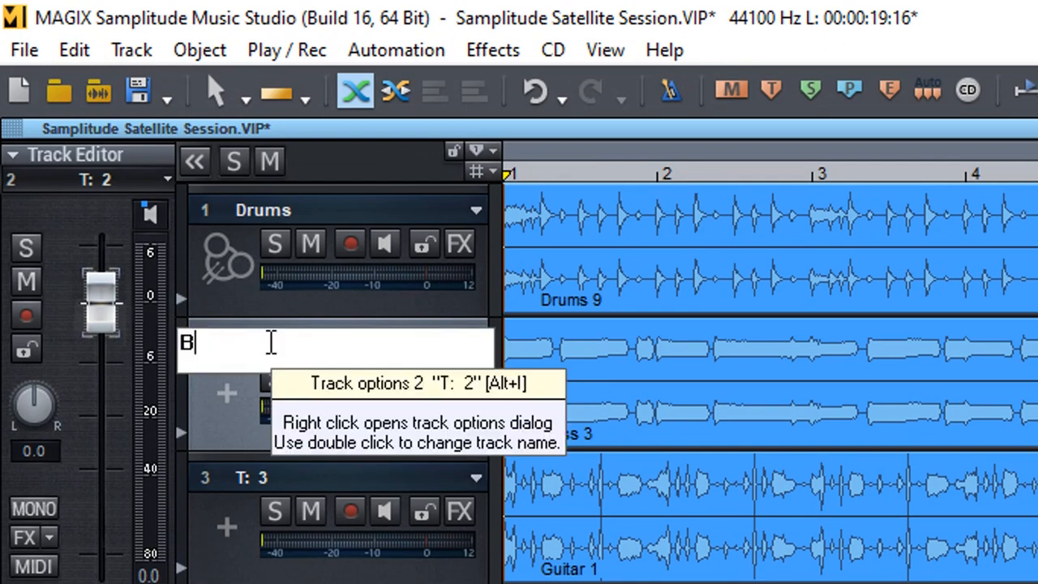
{"action": "type", "text": "ass"}
{"action": "key", "text": "Return"}
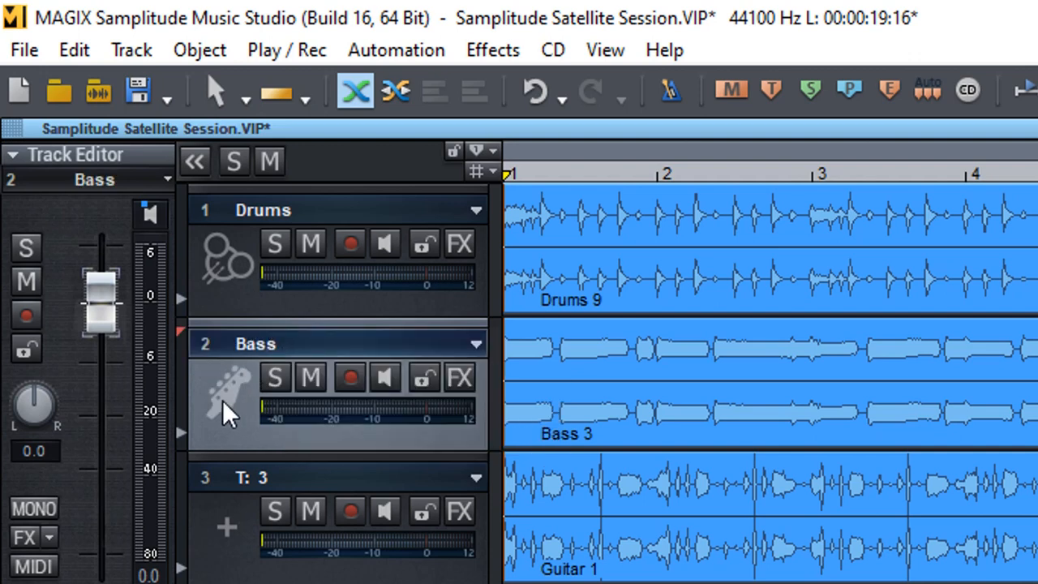
Rename track 3 as Guitar 1 and track 4 as Guitar 2
{"action": "double_click", "coordinate": [271, 477]}
{"action": "type", "text": "Gu"}
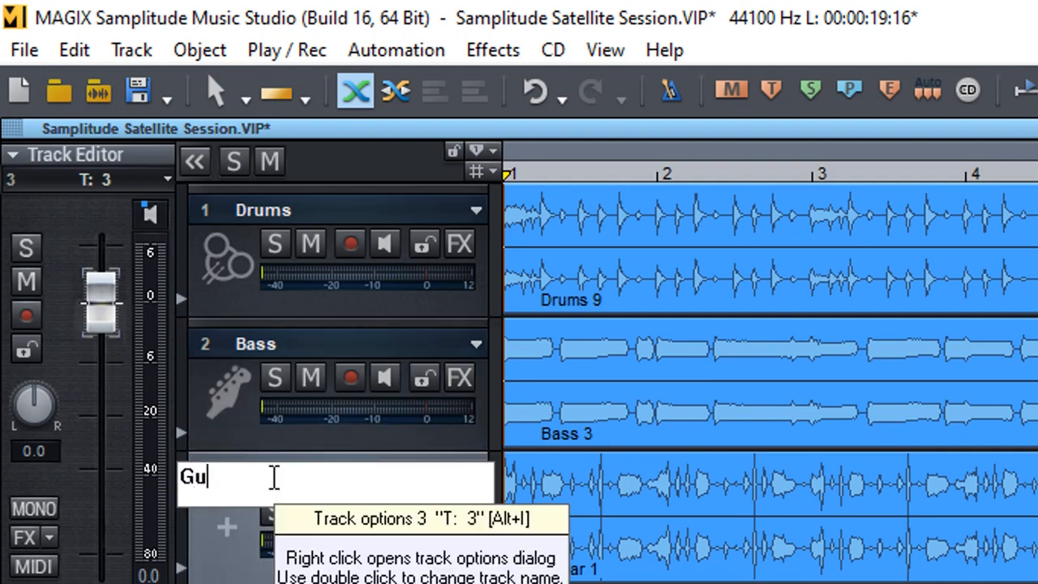
{"action": "type", "text": "itar 1"}
{"action": "key", "text": "Return"}
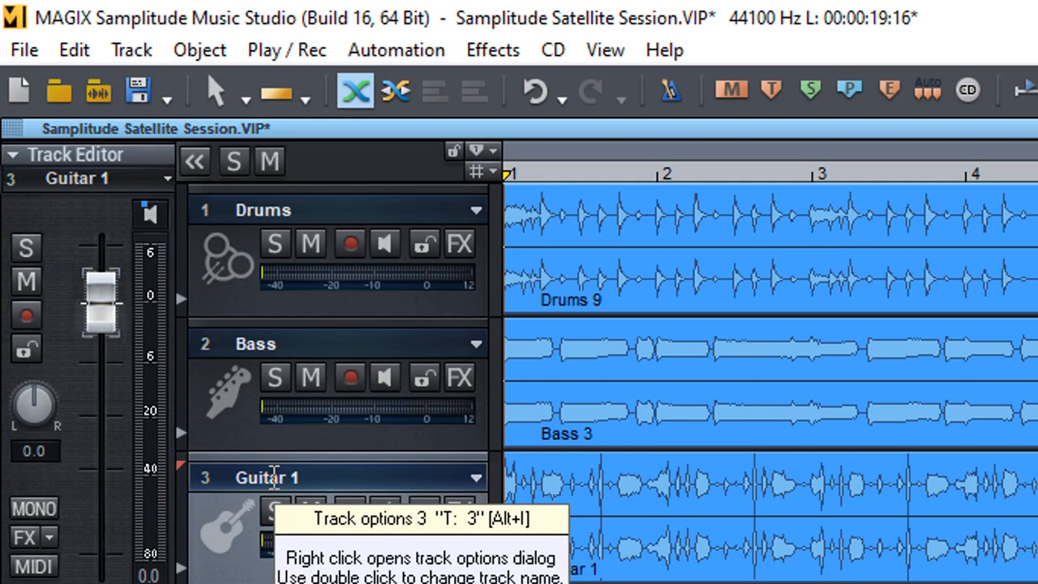
{"action": "double_click", "coordinate": [258, 581]}
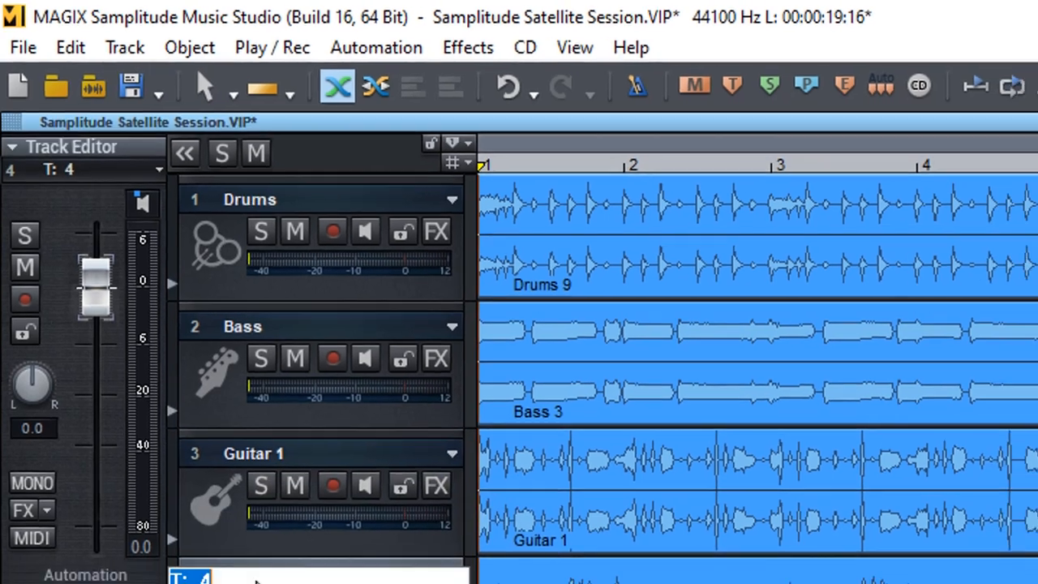
{"action": "type", "text": "Gui"}
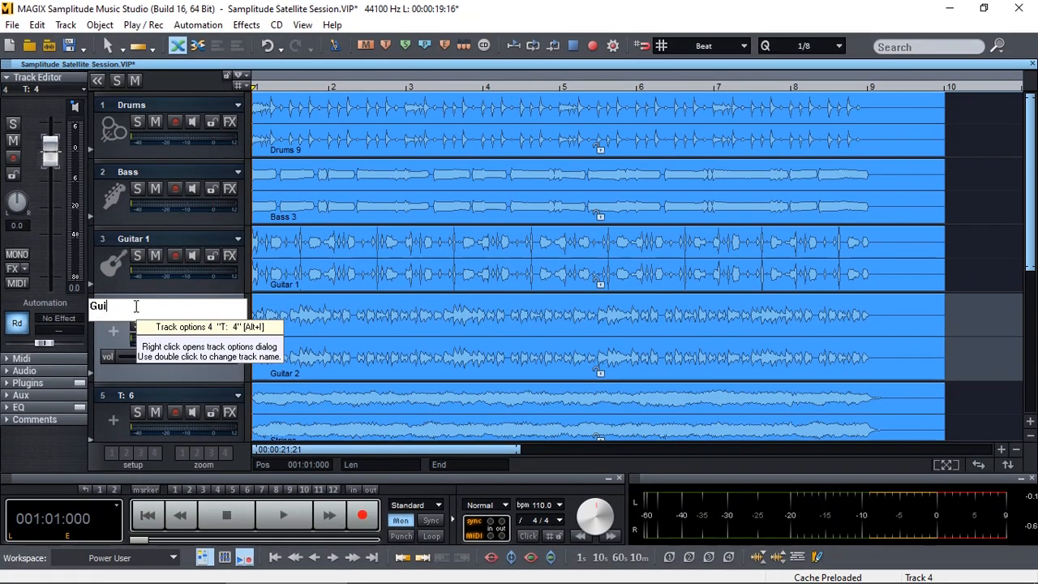
{"action": "type", "text": "tar 2"}
{"action": "key", "text": "Return"}
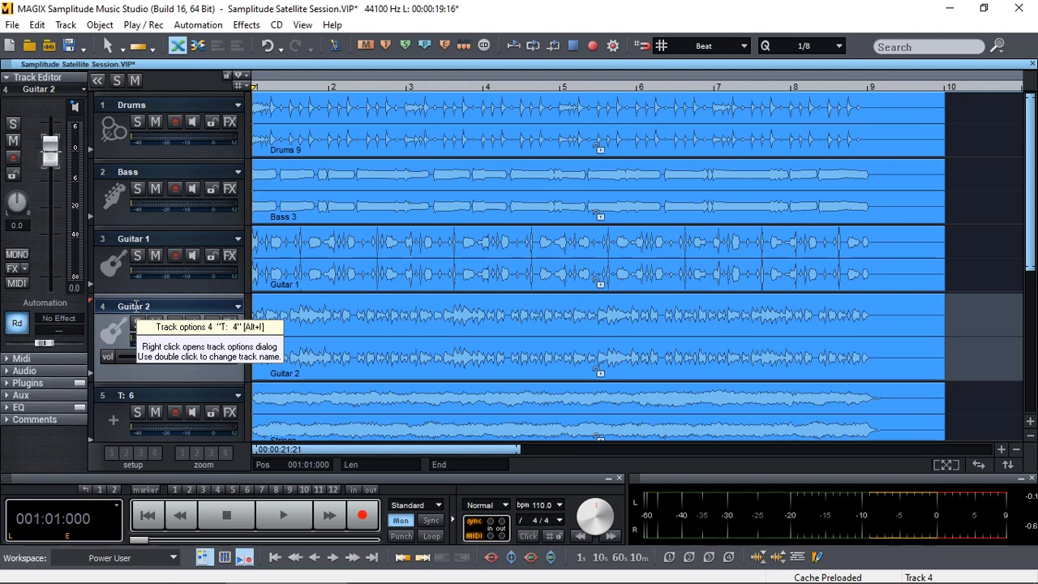
Rename track 5, which holds the strings stem, as Strings
{"action": "scroll", "coordinate": [307, 384], "scroll_direction": "down", "scroll_amount": 1}
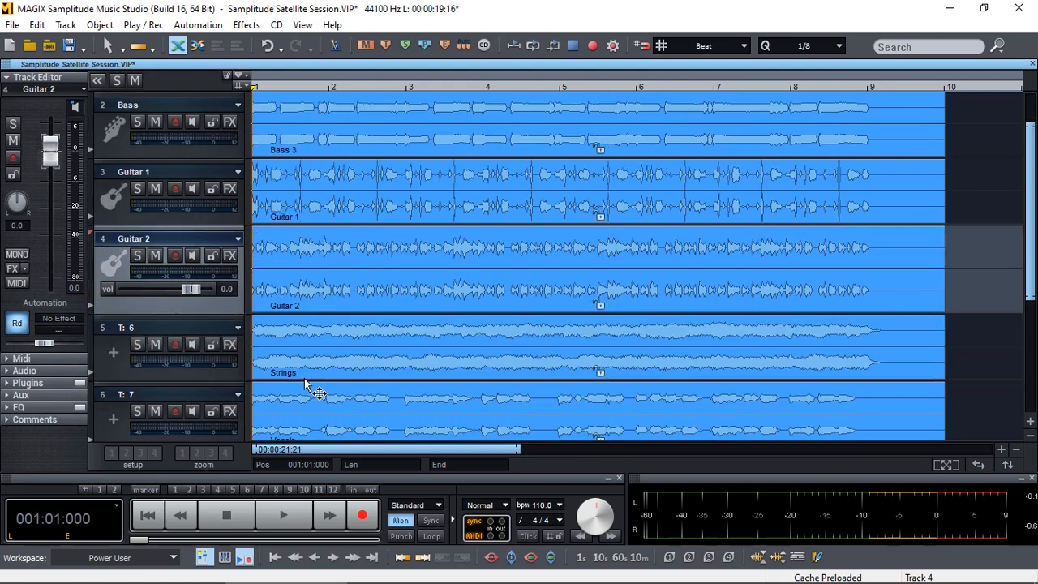
{"action": "double_click", "coordinate": [128, 328]}
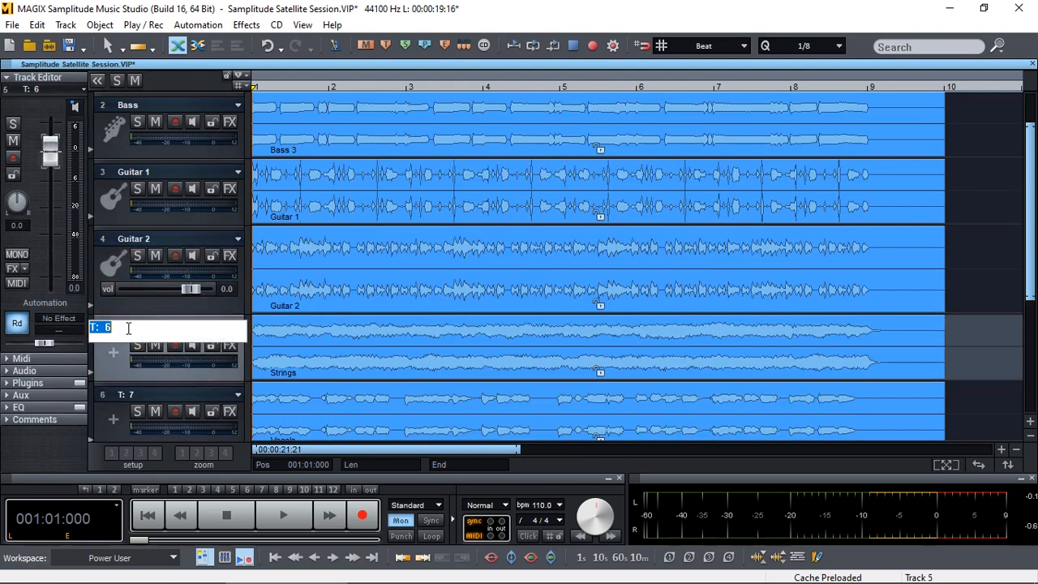
{"action": "type", "text": "Strings"}
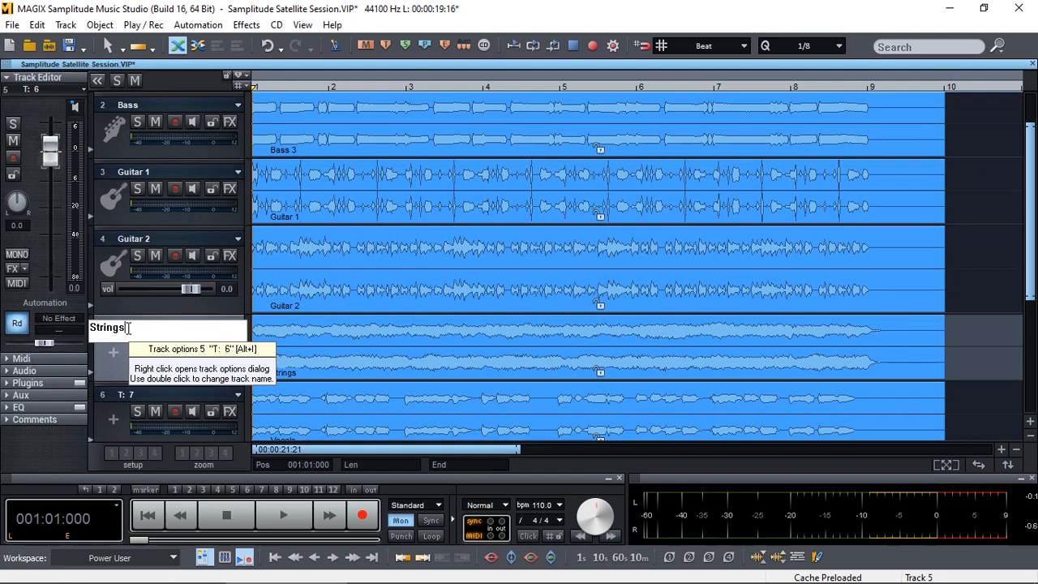
{"action": "key", "text": "Return"}
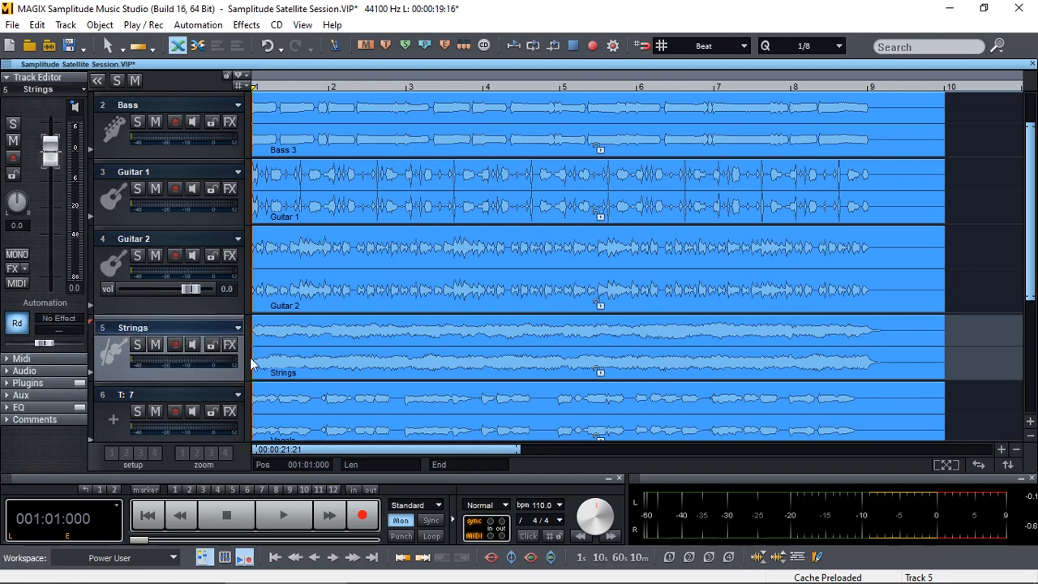
Rename track 6 as Vocals and track 7 as Vocals Harmoney
{"action": "scroll", "coordinate": [341, 361], "scroll_direction": "down", "scroll_amount": 2}
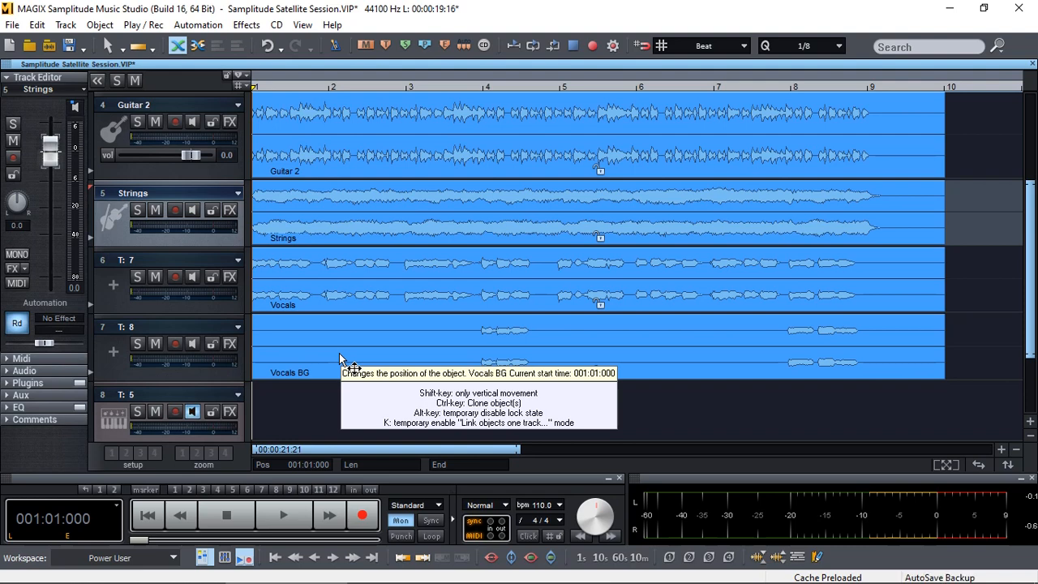
{"action": "double_click", "coordinate": [135, 261]}
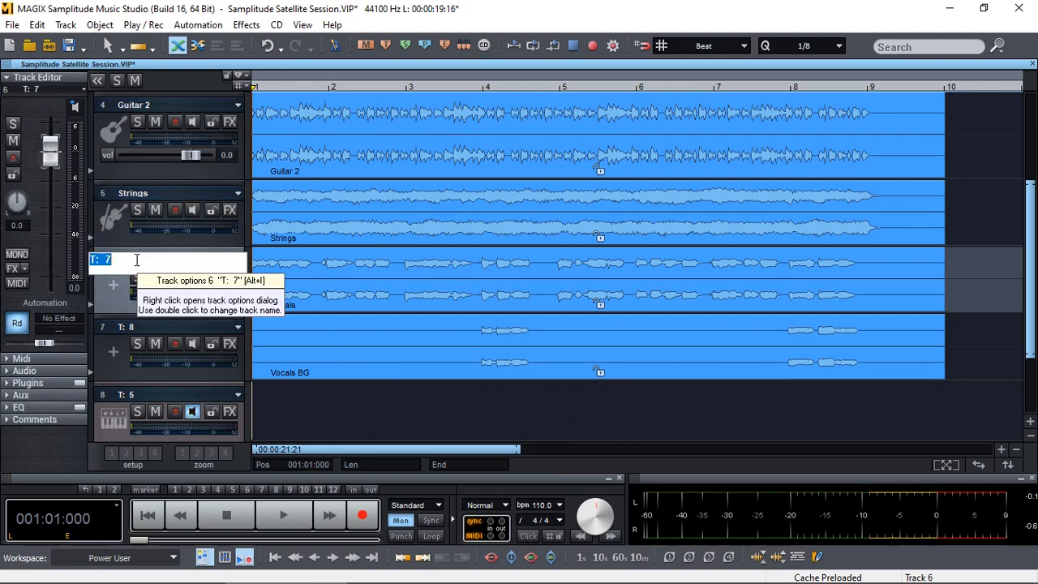
{"action": "type", "text": "Vocals"}
{"action": "key", "text": "Return"}
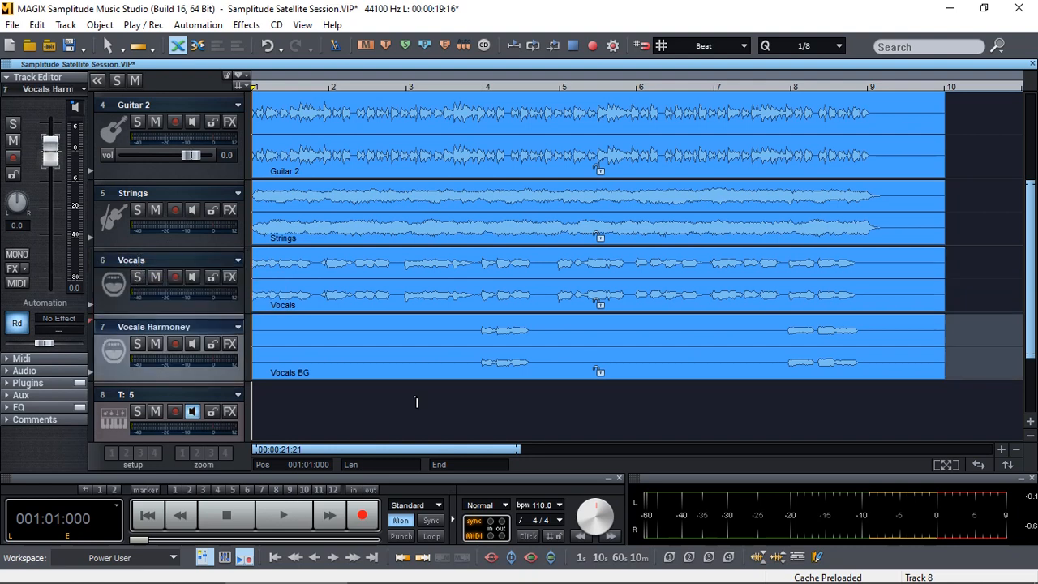
Show the mixer and play the imported stems to check the levels of all channels
{"action": "left_click", "coordinate": [226, 558]}
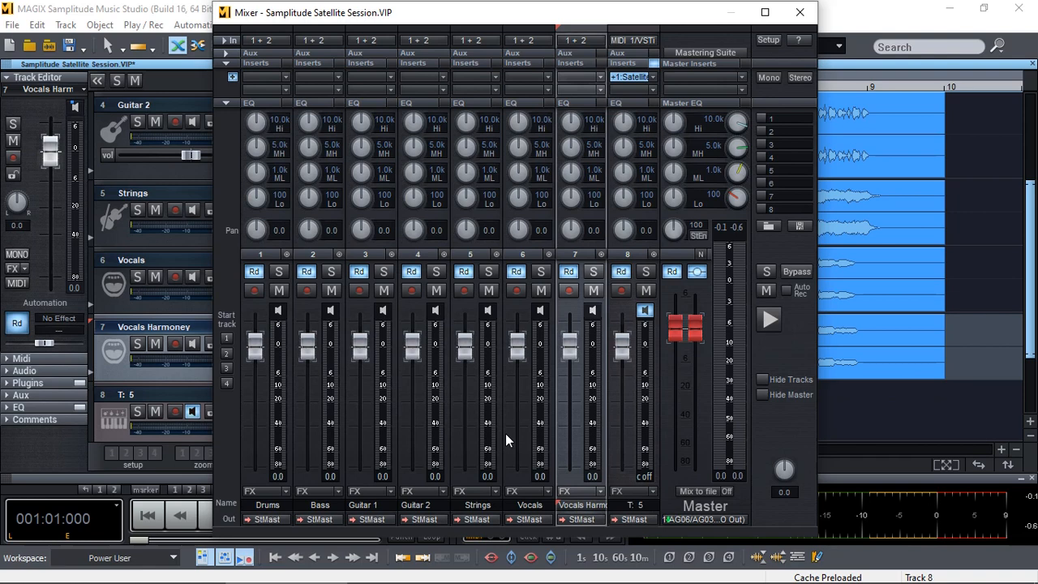
{"action": "left_click", "coordinate": [770, 322]}
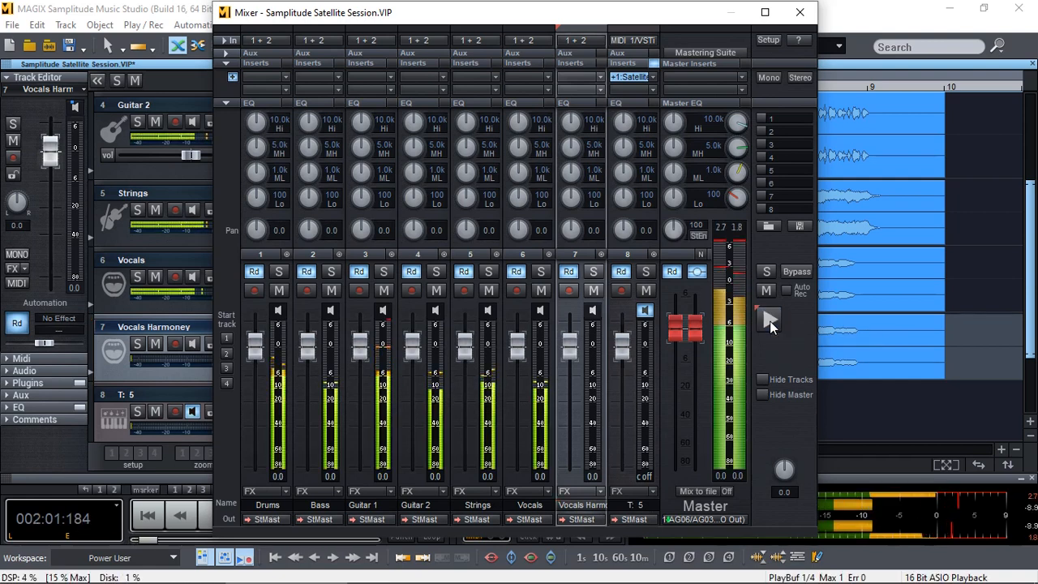
{"action": "left_click", "coordinate": [770, 320]}
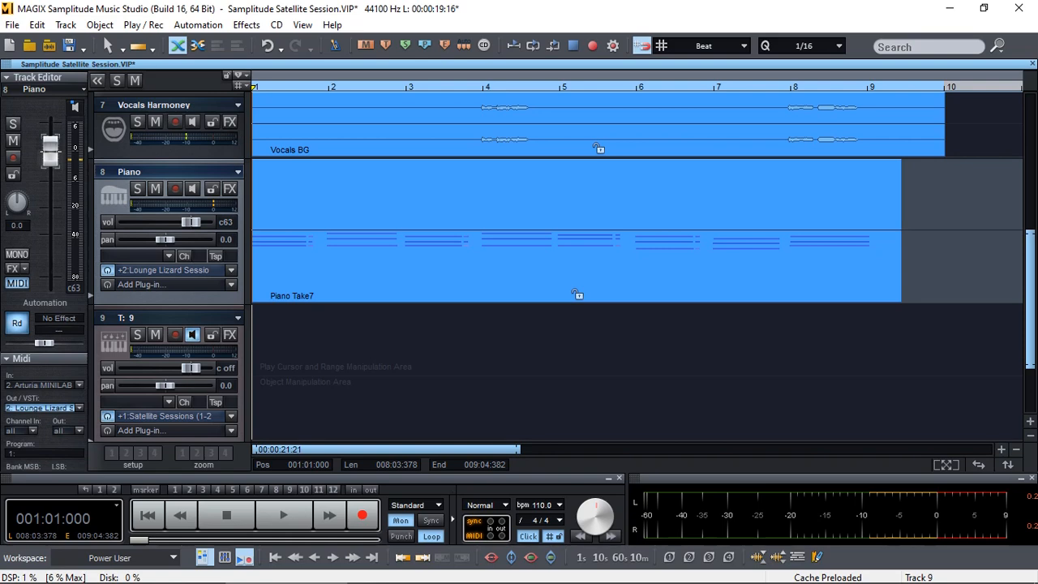
Play the song with the new piano part and solo the Piano channel briefly in the mixer to audition it
{"action": "key", "text": "space"}
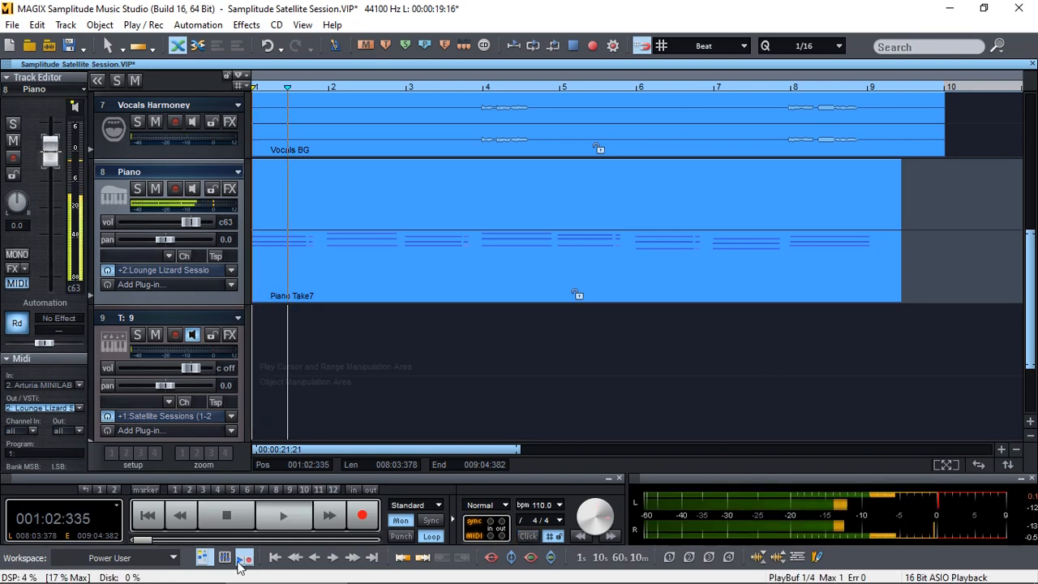
{"action": "left_click", "coordinate": [227, 557]}
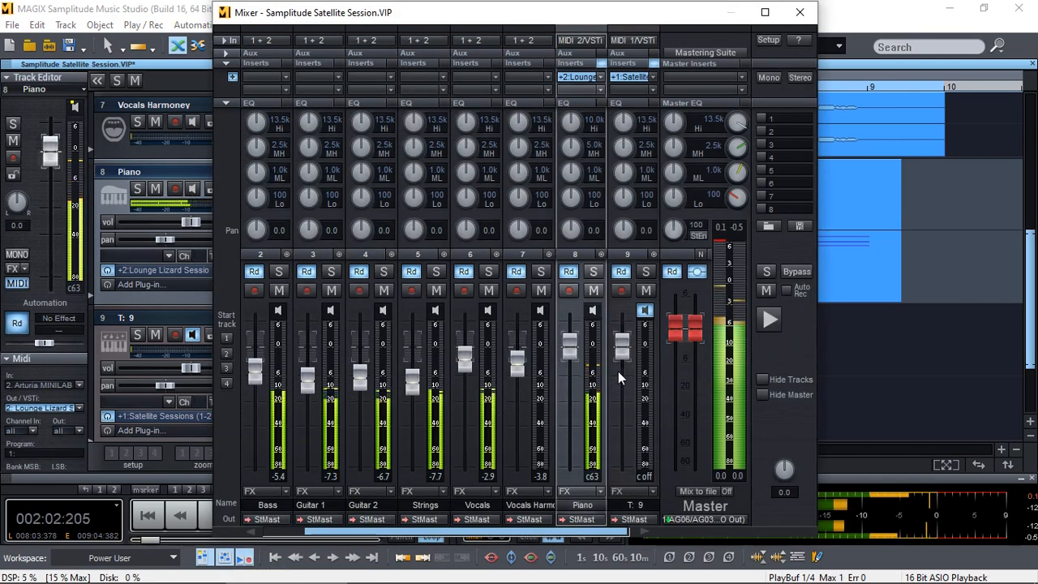
{"action": "left_click", "coordinate": [595, 272]}
{"action": "left_click", "coordinate": [594, 272]}
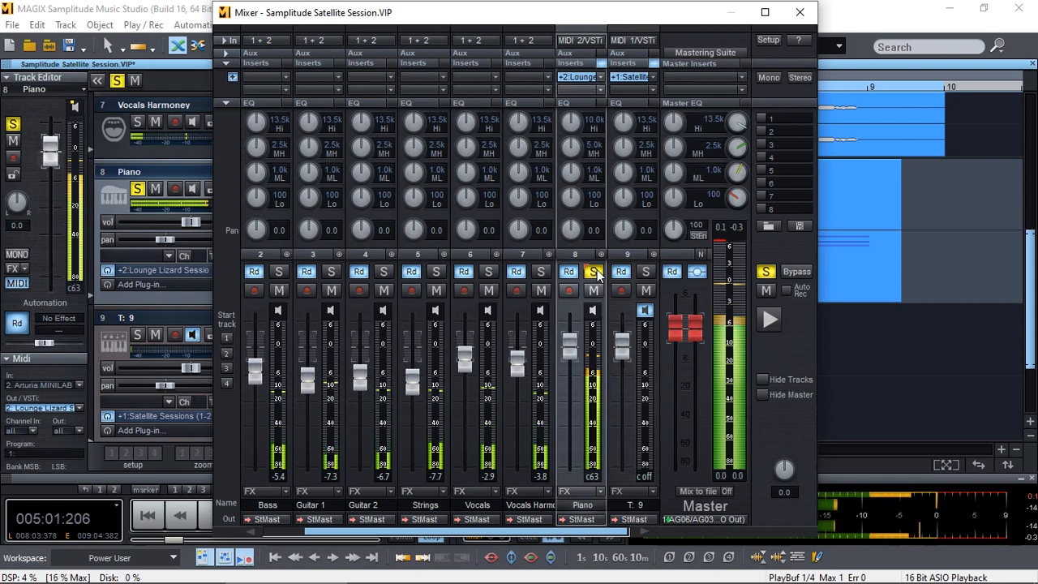
{"action": "left_click", "coordinate": [799, 13]}
{"action": "key", "text": "space"}
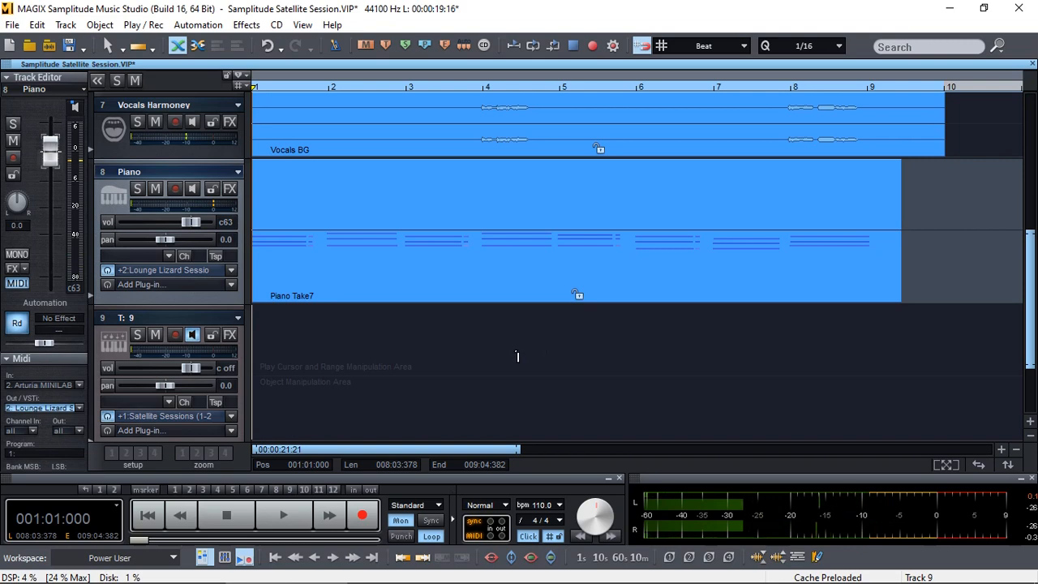
Add the Satellite Audio plug-in to the Piano track after the Lounge Lizard instrument and name its stem Piano
{"action": "left_click", "coordinate": [232, 286]}
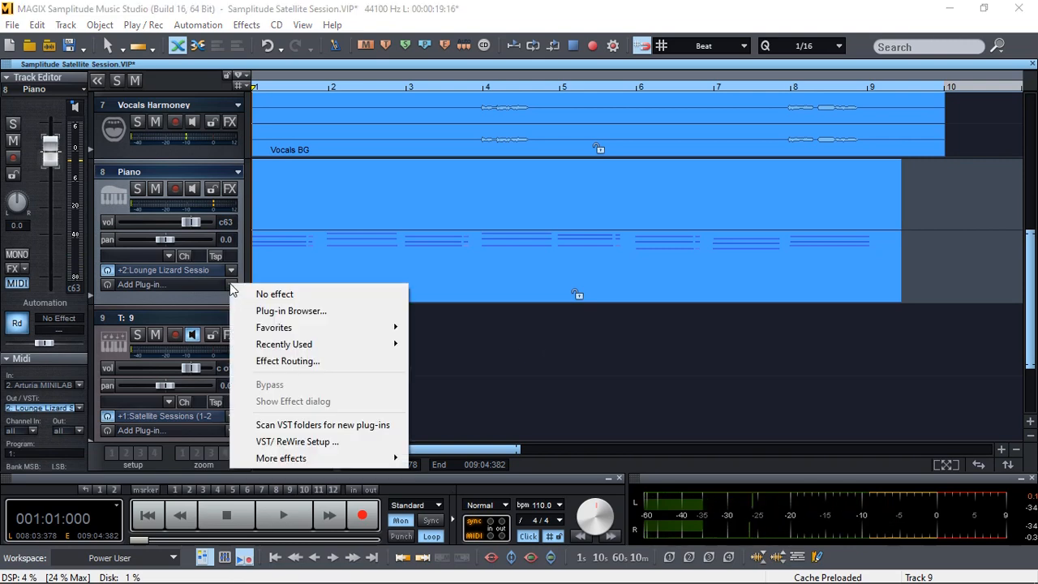
{"action": "mouse_move", "coordinate": [284, 347]}
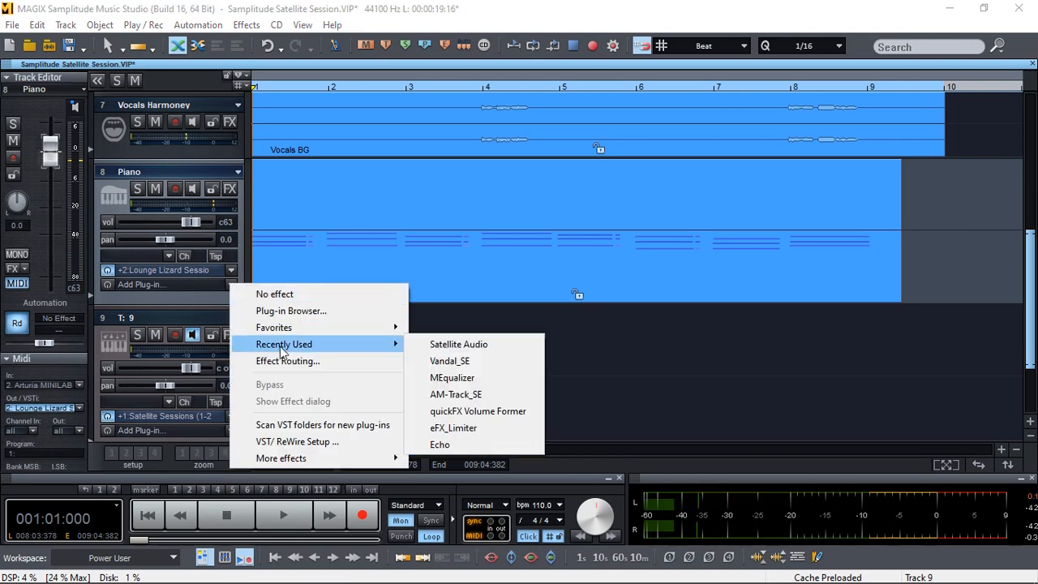
{"action": "left_click", "coordinate": [468, 347]}
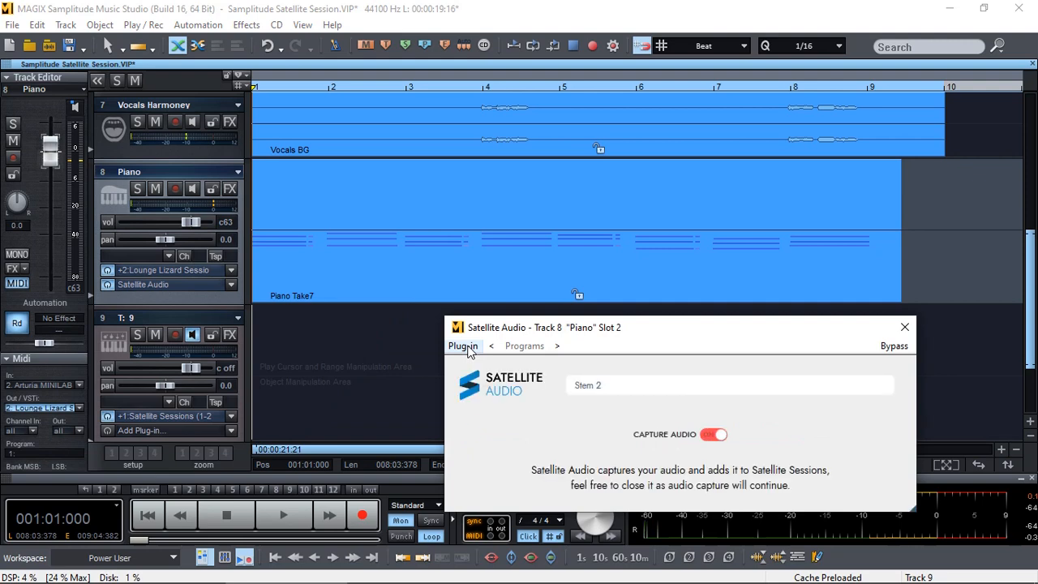
{"action": "left_click_drag", "start_coordinate": [612, 385], "coordinate": [544, 383]}
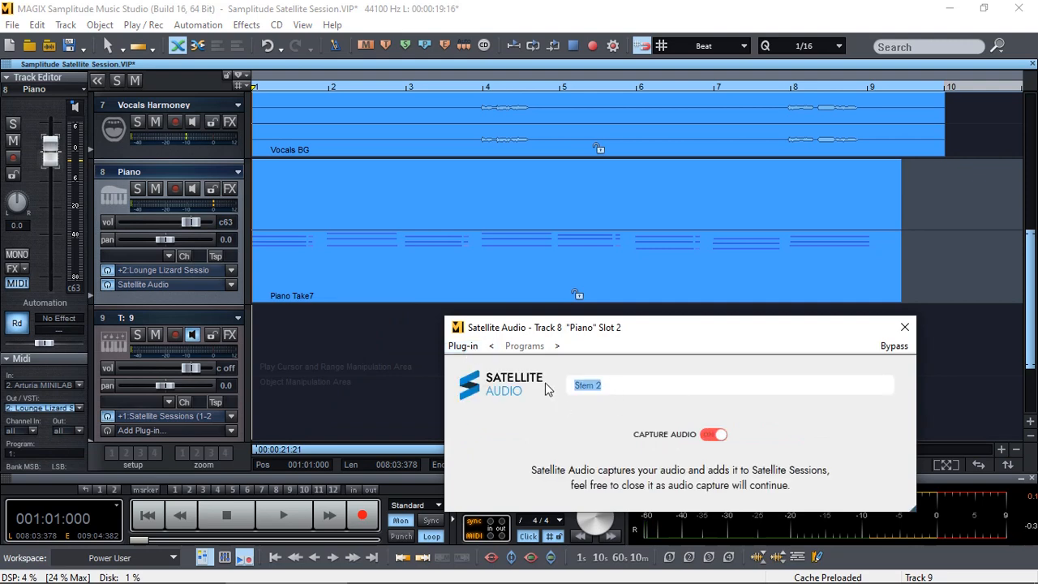
{"action": "type", "text": "Piano"}
{"action": "left_click_drag", "start_coordinate": [884, 328], "coordinate": [874, 266]}
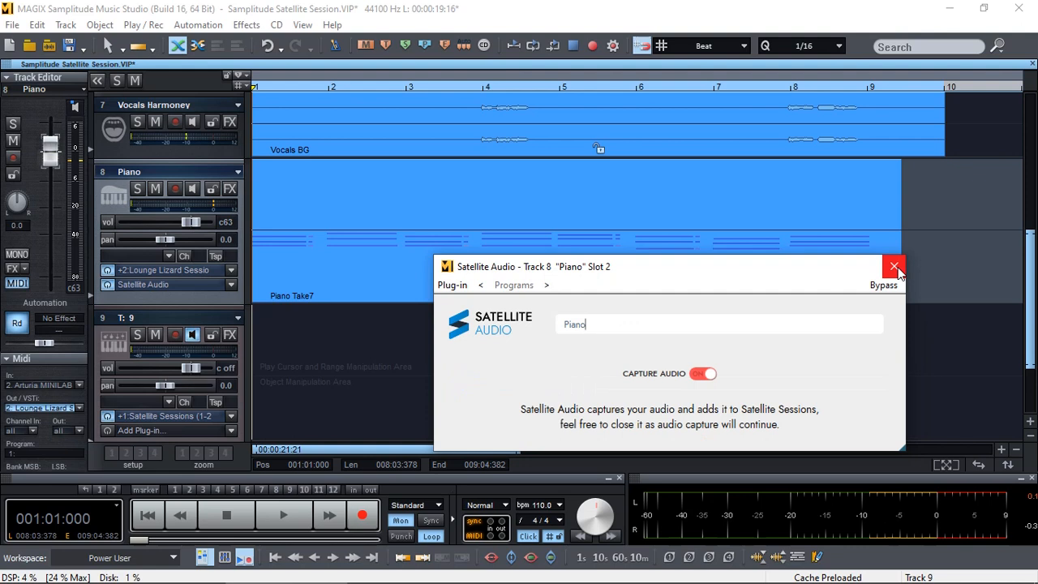
{"action": "left_click", "coordinate": [895, 269]}
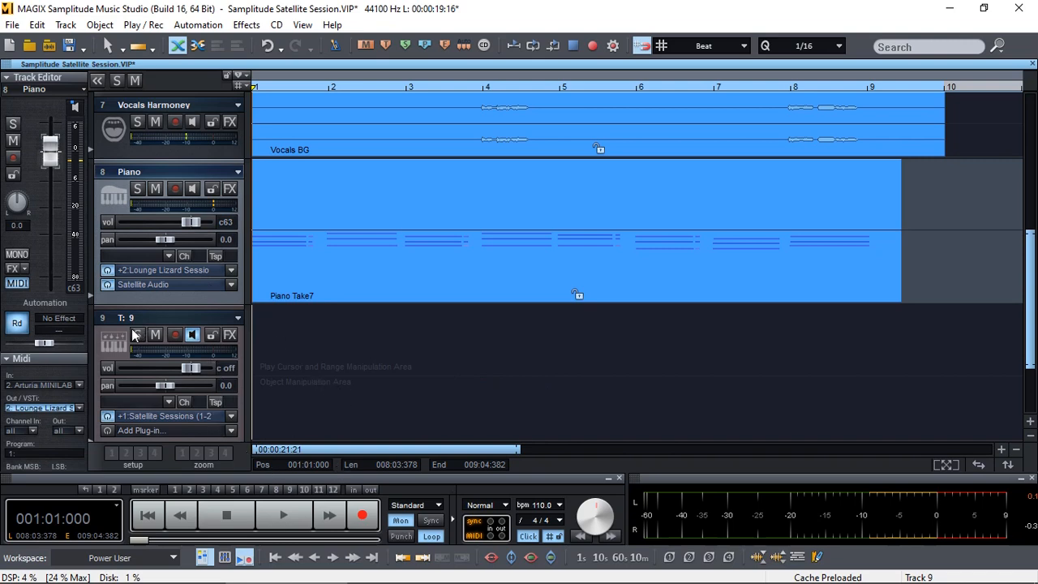
Capture the Piano track into the shared Satellite session by playing the song through, and audition the captured stem
{"action": "left_click", "coordinate": [113, 347]}
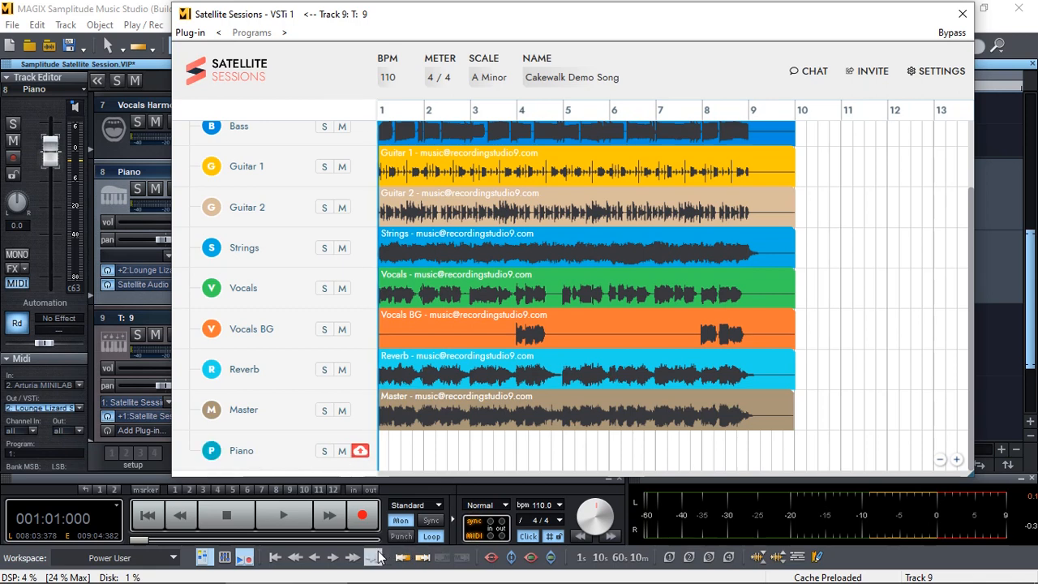
{"action": "left_click", "coordinate": [285, 518]}
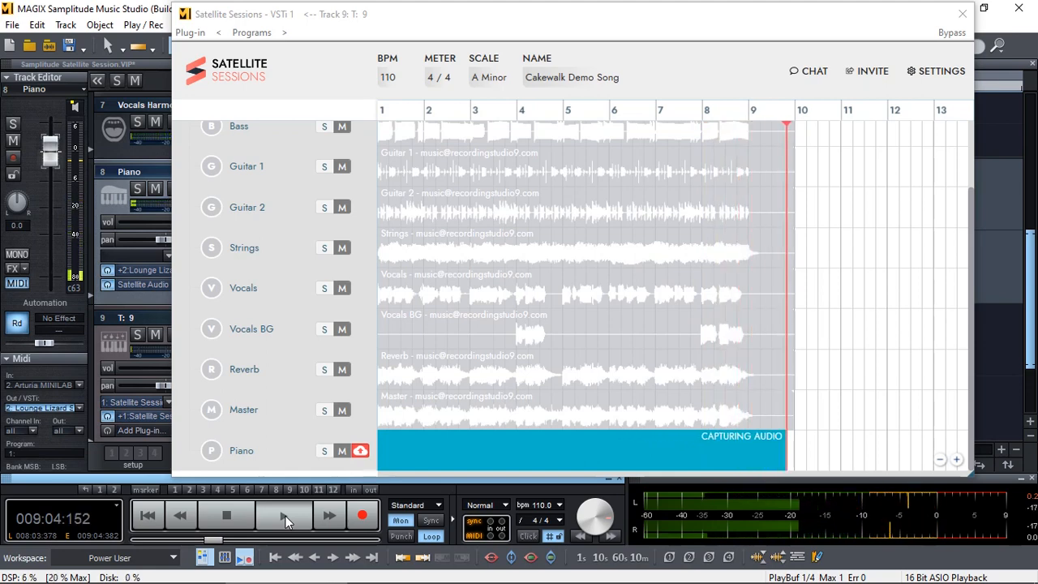
{"action": "left_click", "coordinate": [285, 515]}
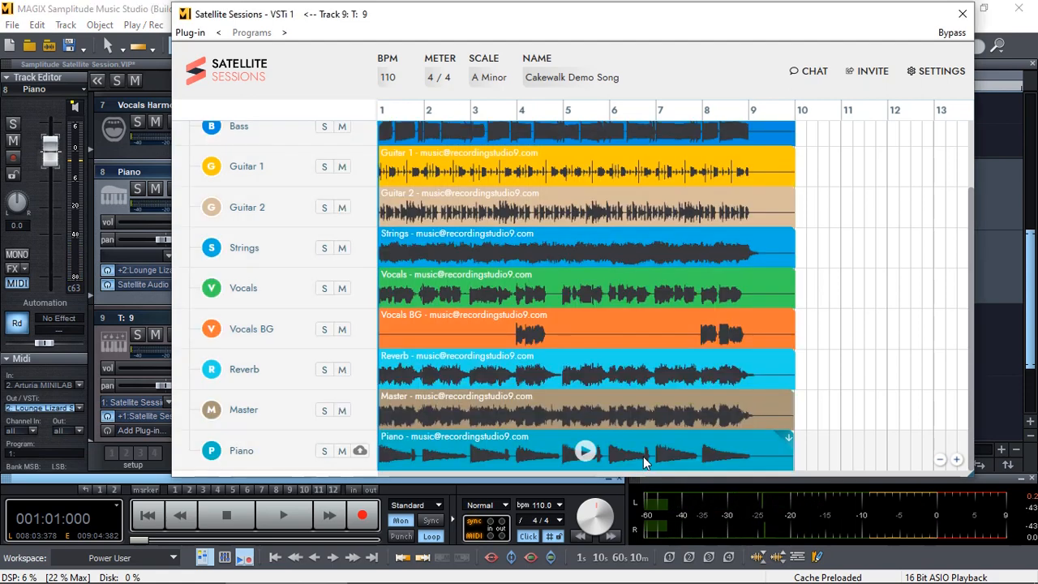
{"action": "left_click", "coordinate": [585, 452]}
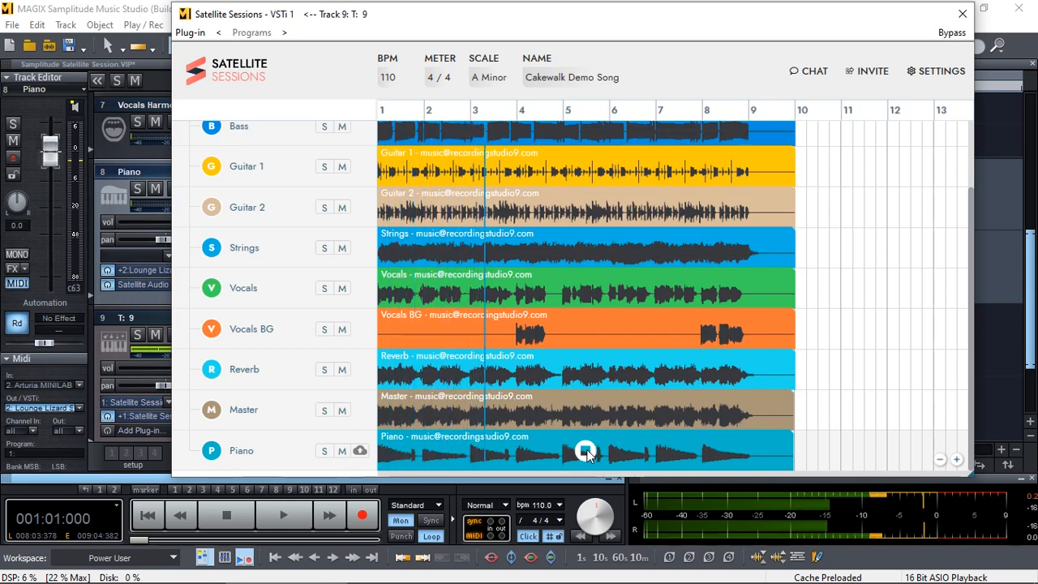
{"action": "left_click", "coordinate": [585, 451]}
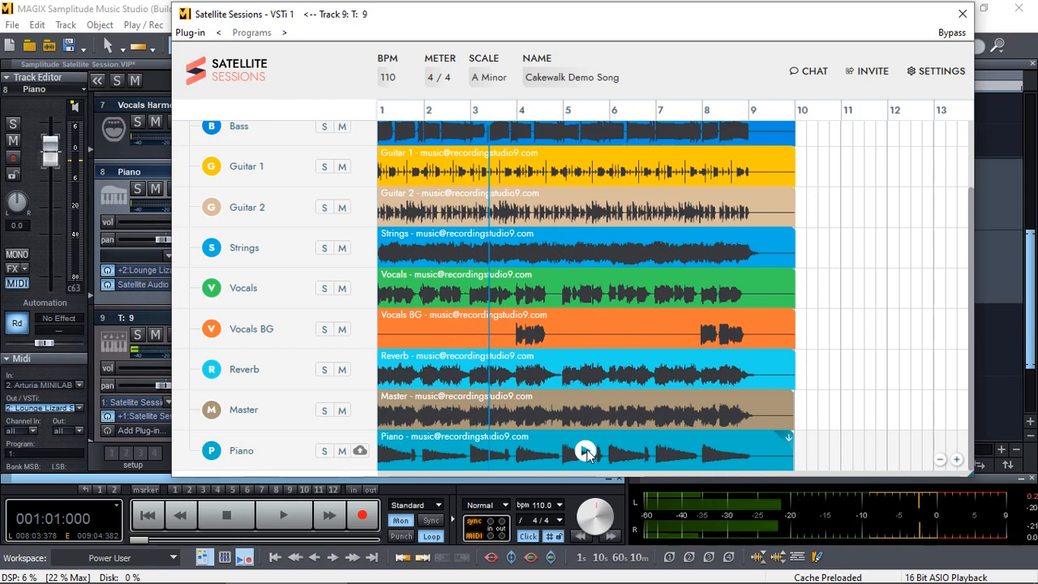